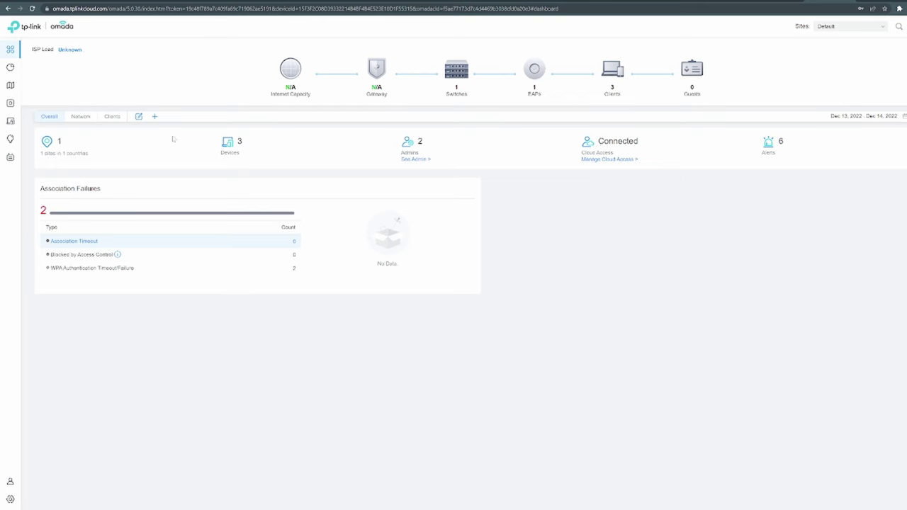
# Look through the dashboard, the device list, the site settings and the wired Internet (WAN) settings
pyautogui.moveTo(18, 51)
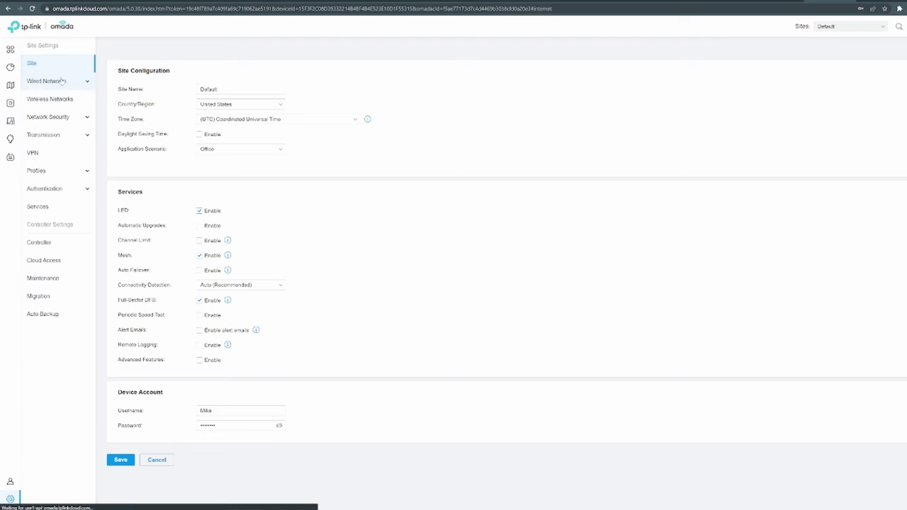
pyautogui.click(63, 82)
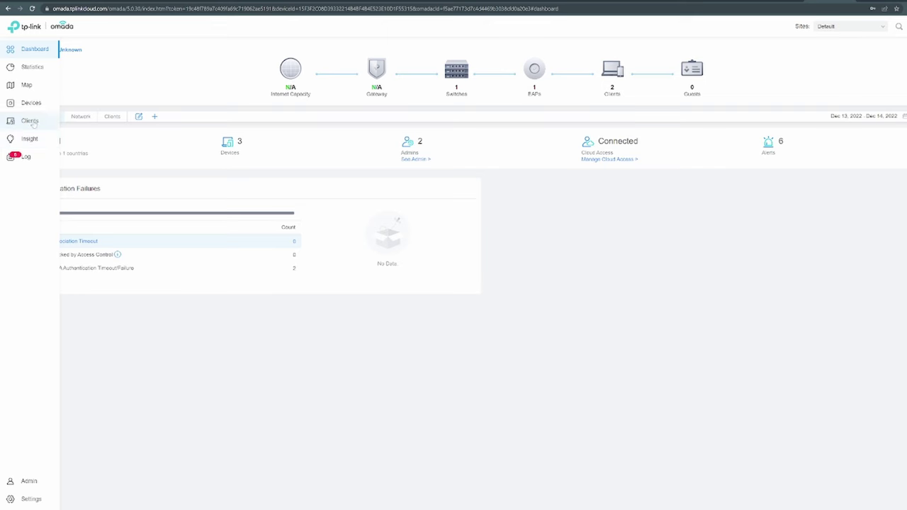
pyautogui.click(34, 104)
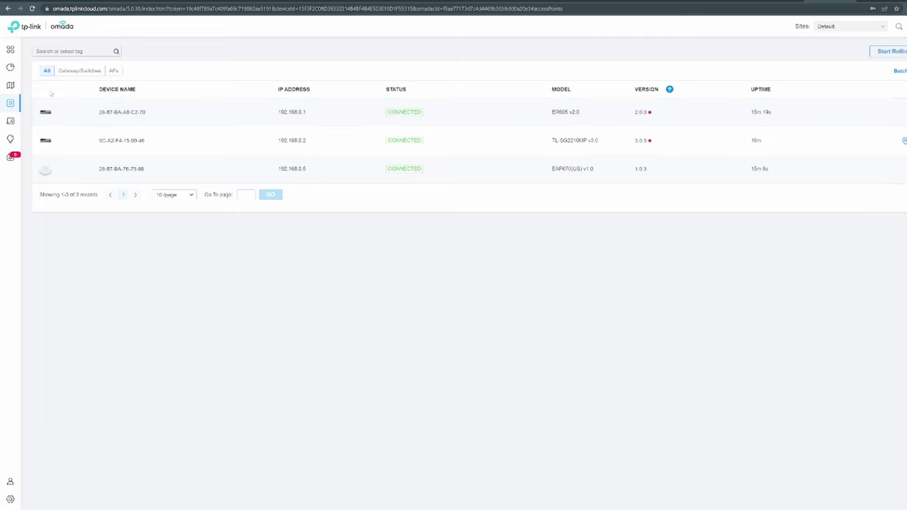
pyautogui.moveTo(20, 85)
pyautogui.click(34, 50)
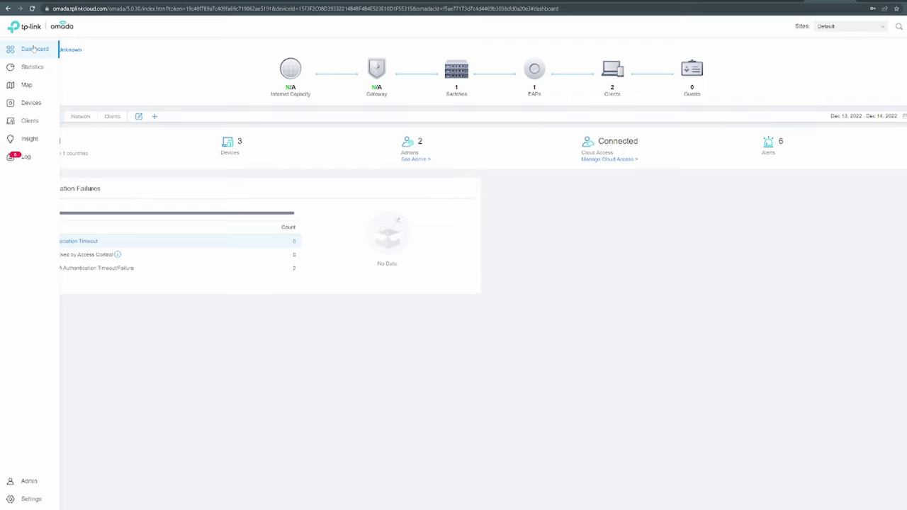
pyautogui.click(31, 499)
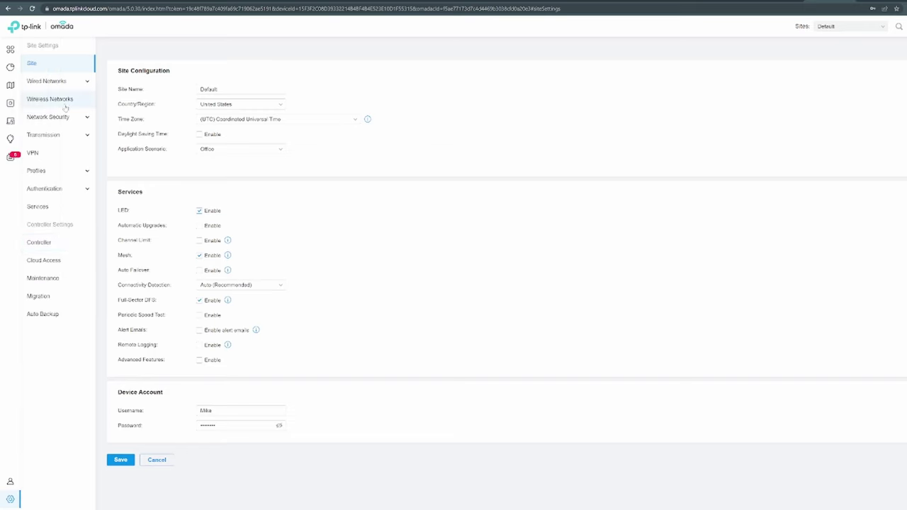
pyautogui.click(83, 83)
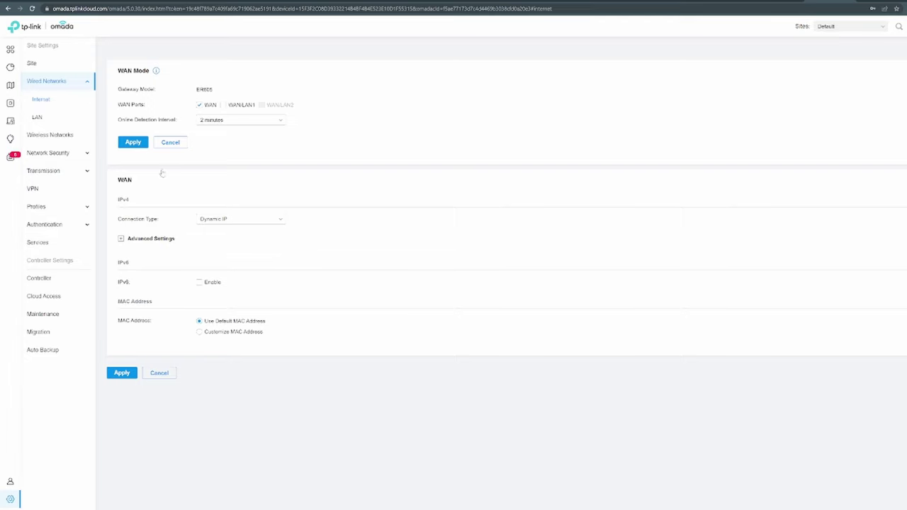
pyautogui.click(47, 103)
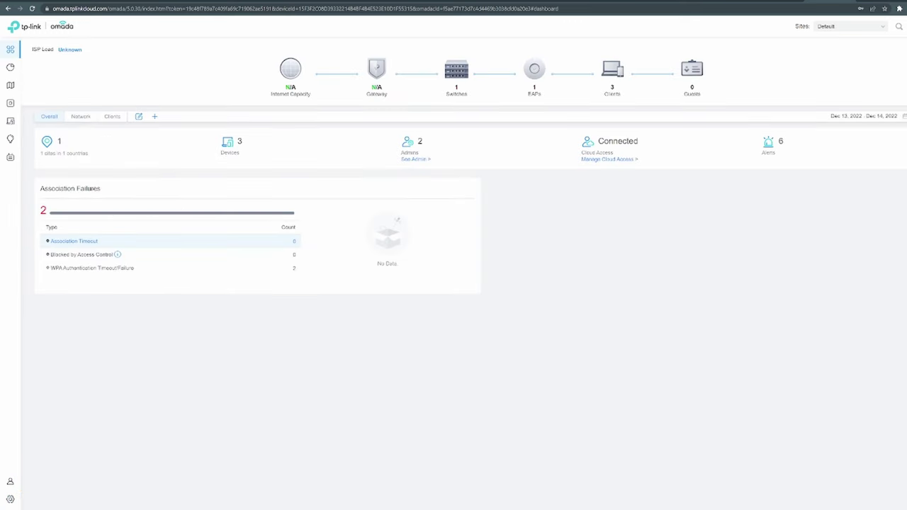
# Edit the default wired LAN network, naming it Omada and setting its gateway/subnet to 192.168.100.1/24
pyautogui.moveTo(25, 52)
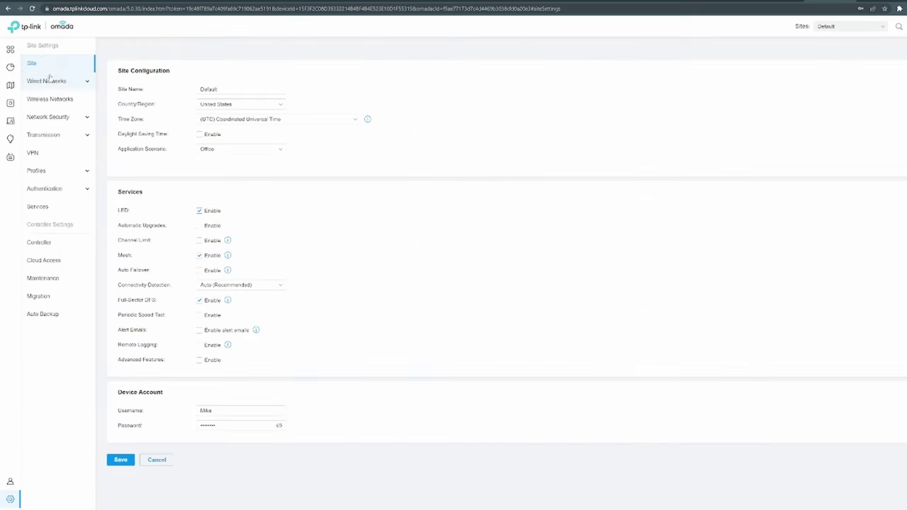
pyautogui.click(62, 81)
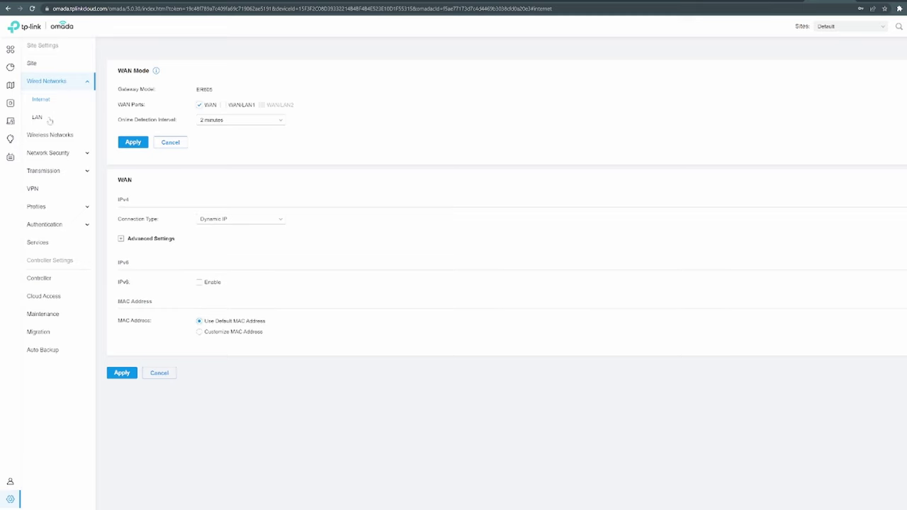
pyautogui.click(42, 119)
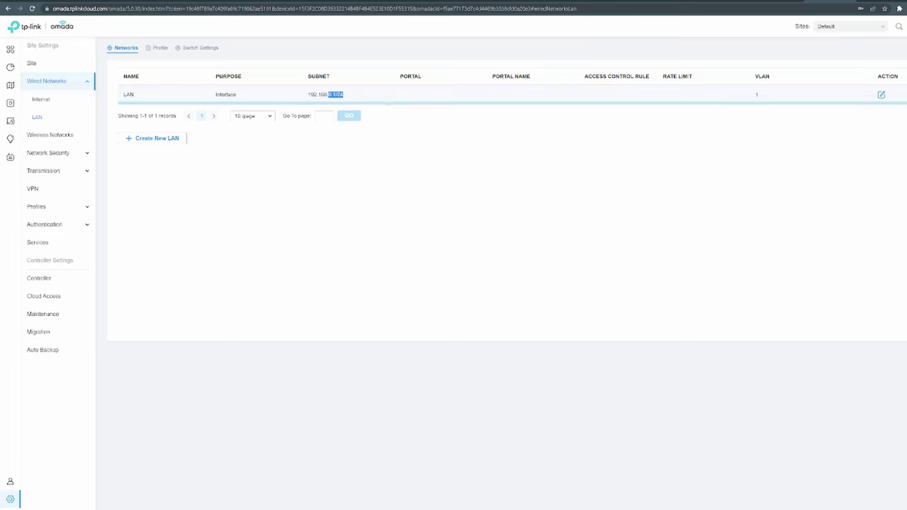
pyautogui.click(882, 95)
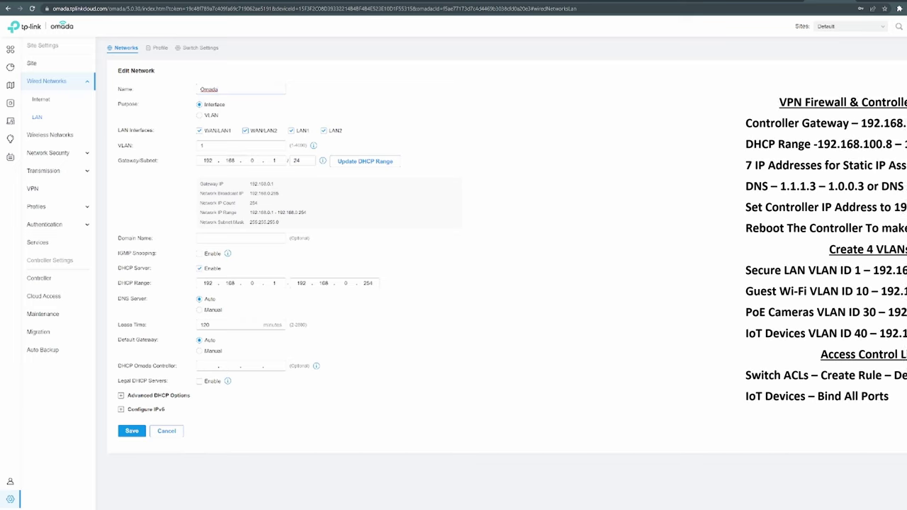
pyautogui.write('100')
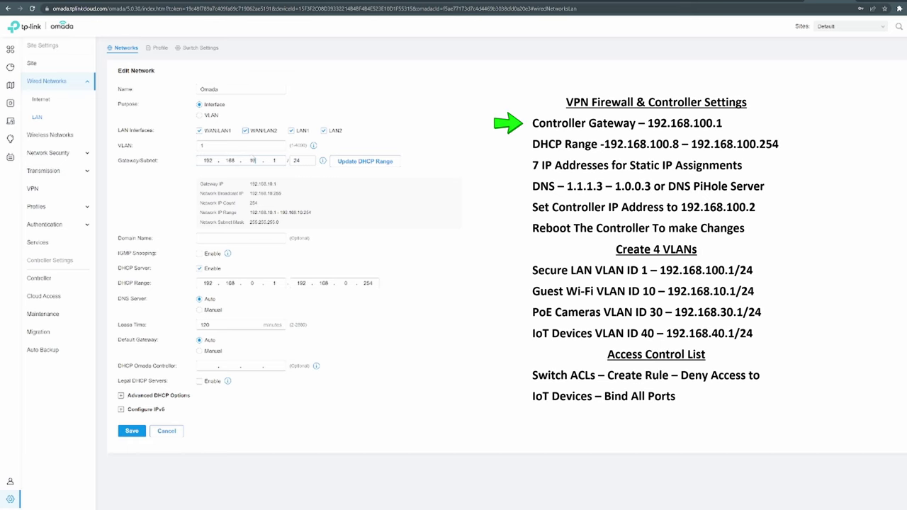
pyautogui.click(274, 160)
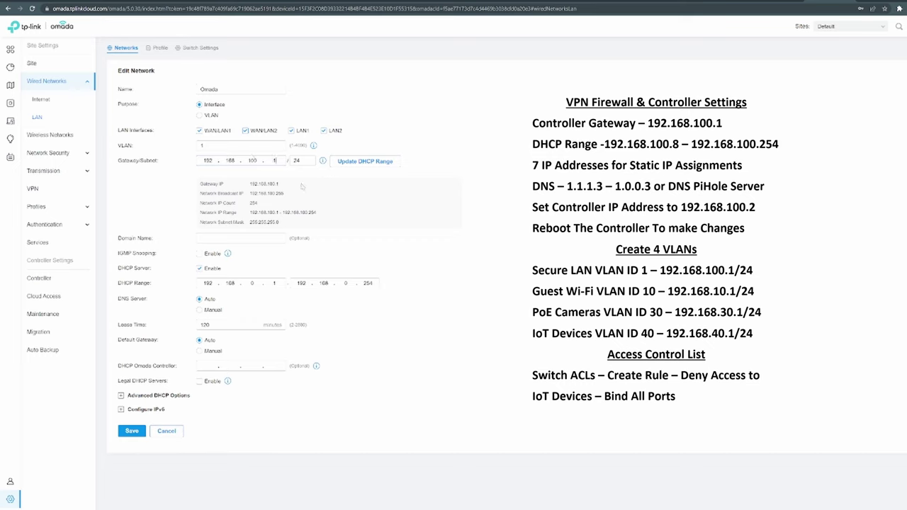
# Update the Omada network's DHCP range to match its gateway and start the range at 192.168.100.8
pyautogui.click(365, 161)
pyautogui.doubleClick(274, 282)
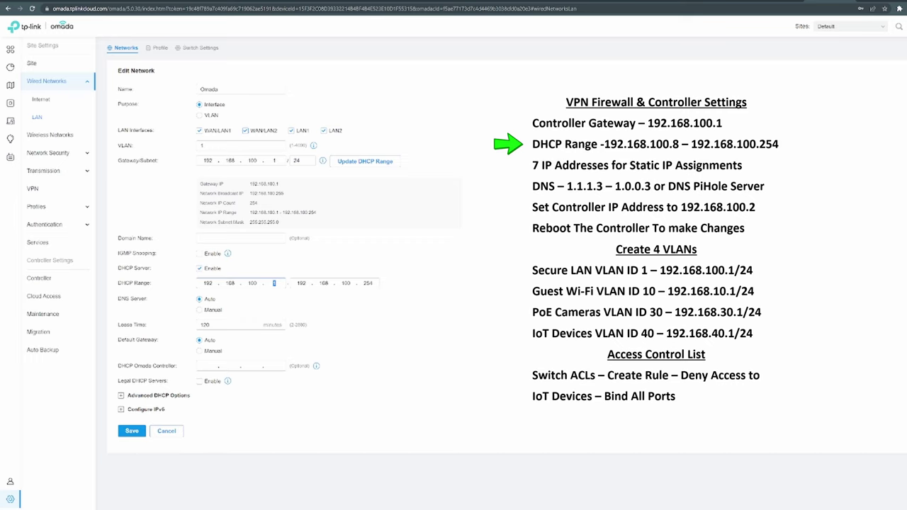
pyautogui.write('8')
# Set the Omada network's DNS servers manually to 1.1.1.3 and 1.0.0.3 and save the network
pyautogui.click(221, 310)
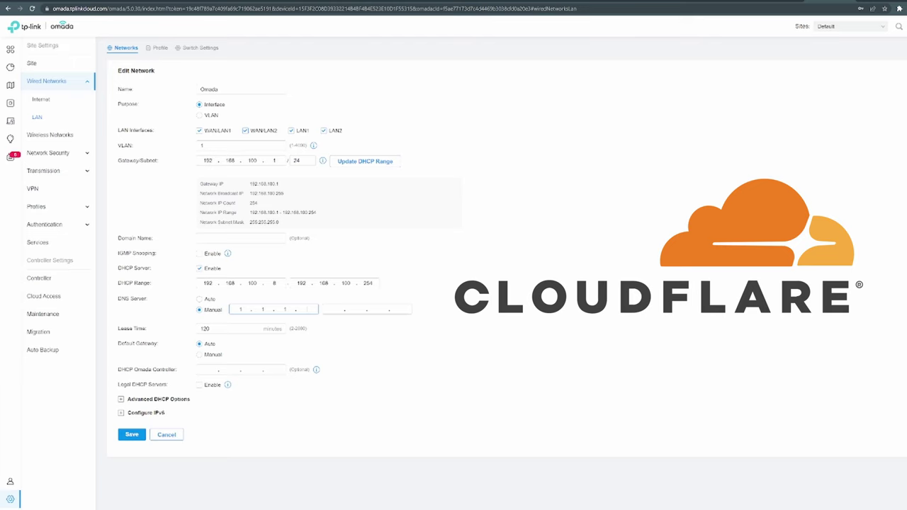
pyautogui.write('3')
pyautogui.press('Tab')
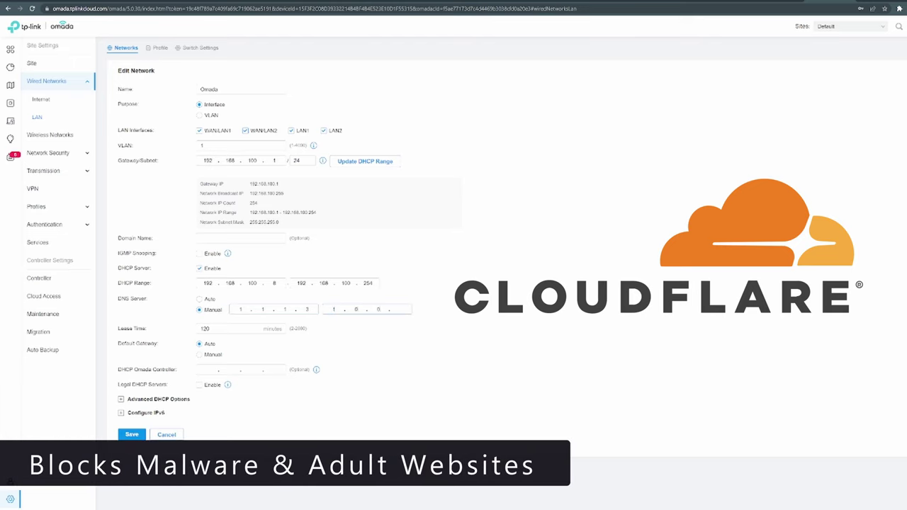
pyautogui.write('1.0.0.3')
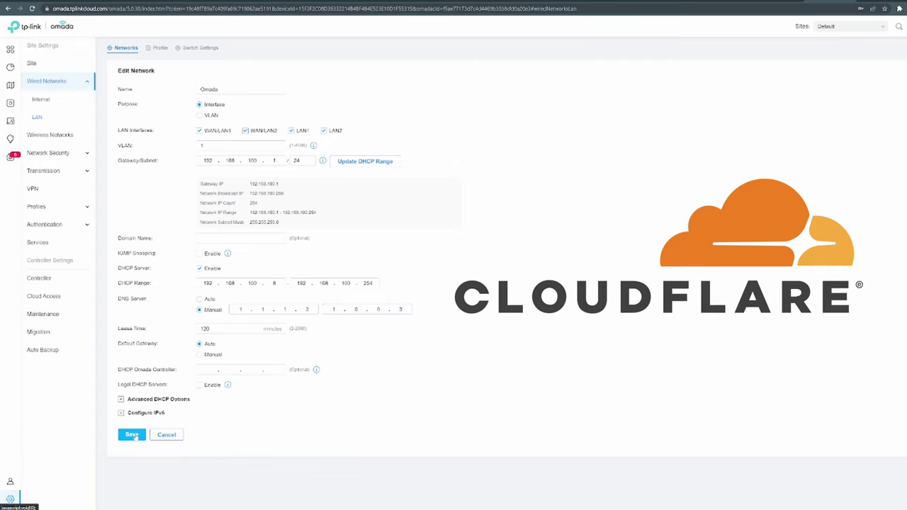
pyautogui.click(132, 435)
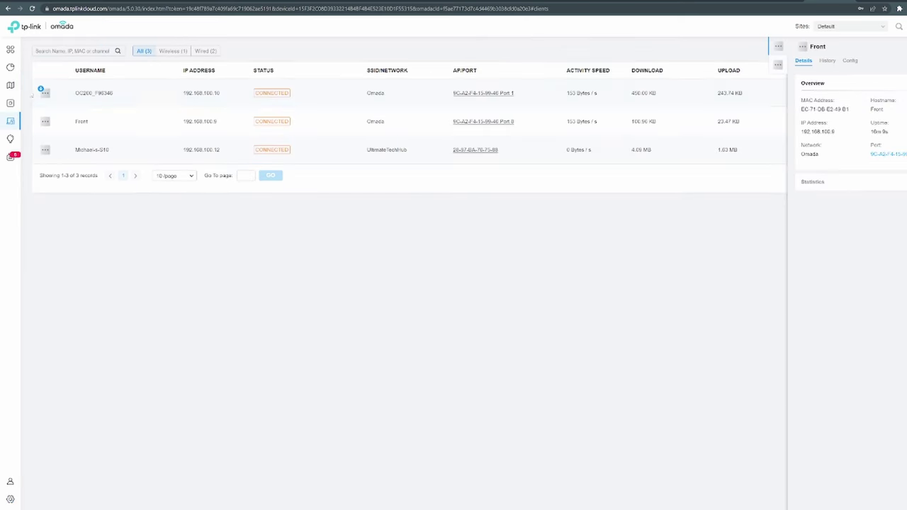
# Assign the OC200 controller client the fixed IP address 192.168.100.2 on the Omada network and apply it
pyautogui.moveTo(228, 97); pyautogui.dragTo(182, 96)
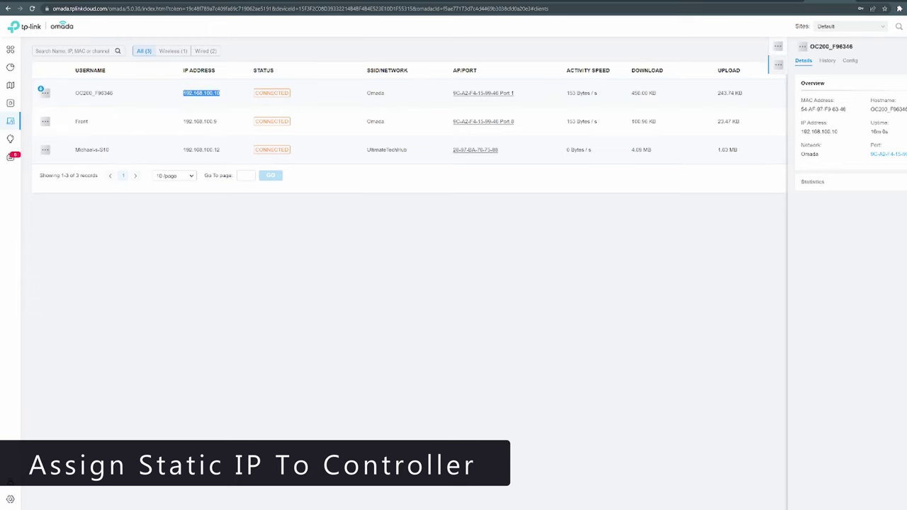
pyautogui.click(850, 61)
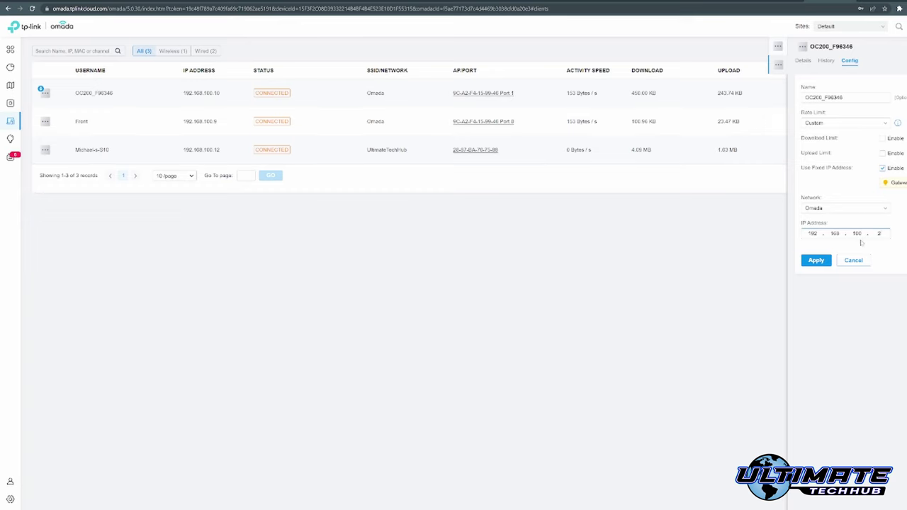
pyautogui.click(818, 262)
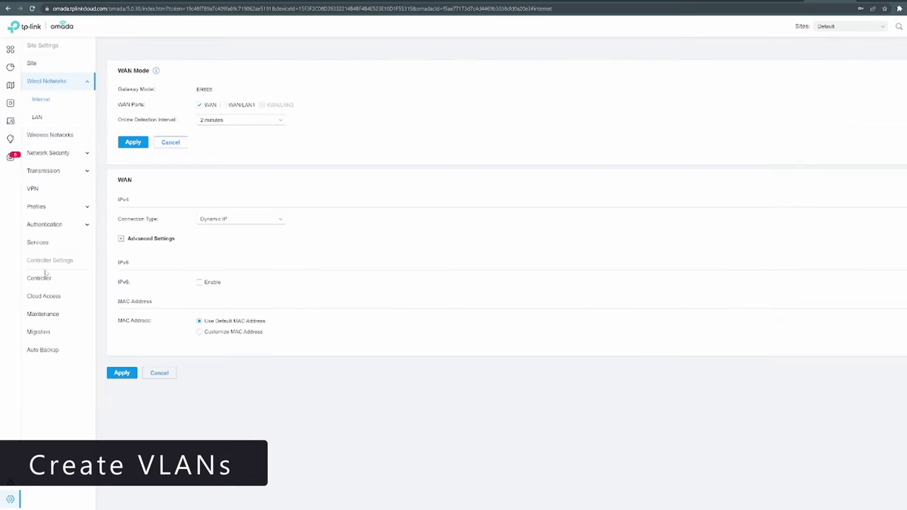
# Start a new LAN named Guest Wi-Fi on all LAN interfaces with VLAN 10 and gateway/subnet 192.168.10.1/24
pyautogui.click(42, 118)
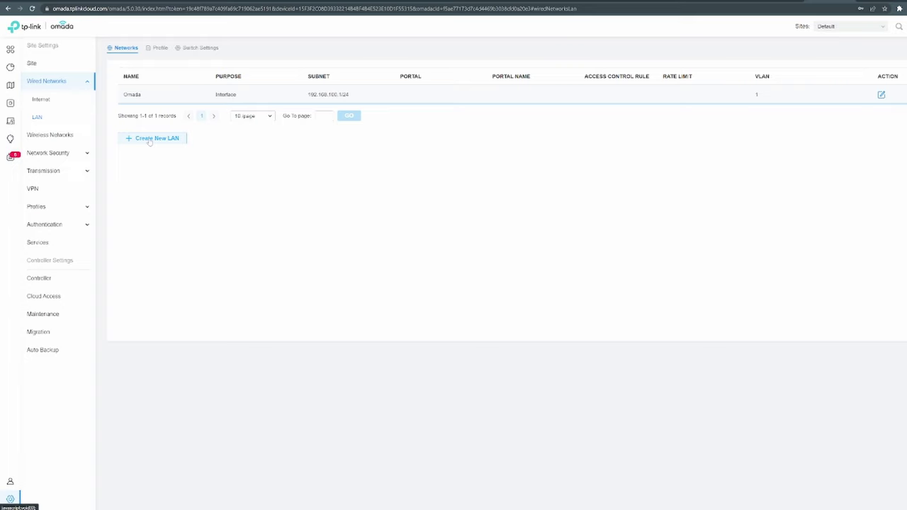
pyautogui.click(151, 139)
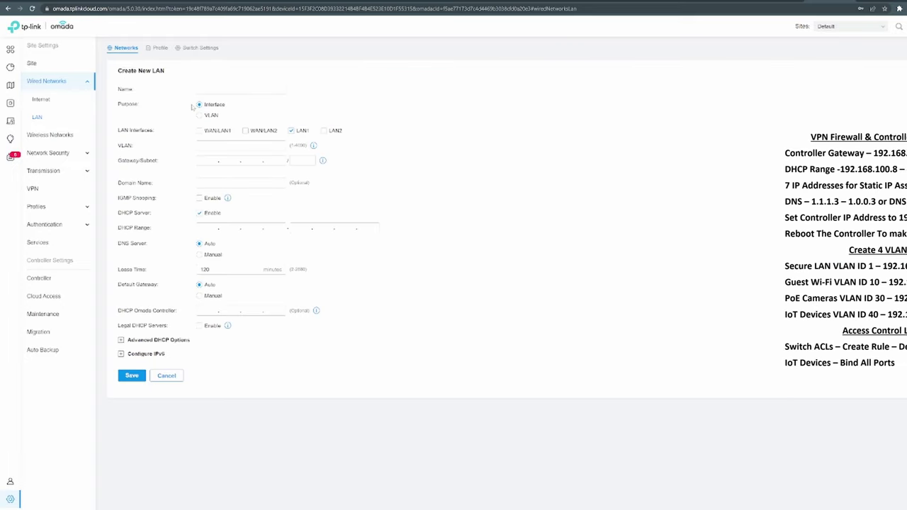
pyautogui.write('Guest')
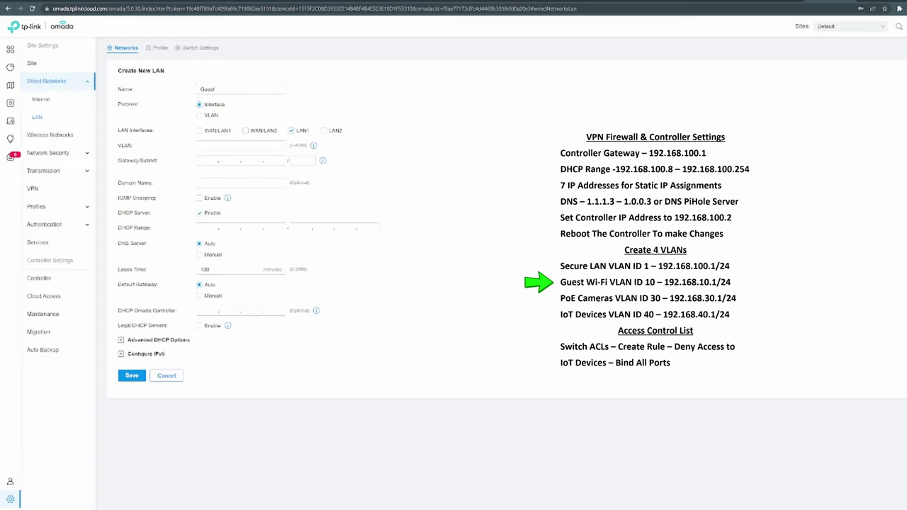
pyautogui.write(' Wi-Fi')
pyautogui.click(201, 133)
pyautogui.click(324, 131)
pyautogui.click(207, 160)
pyautogui.write('192.168.10.1/24')
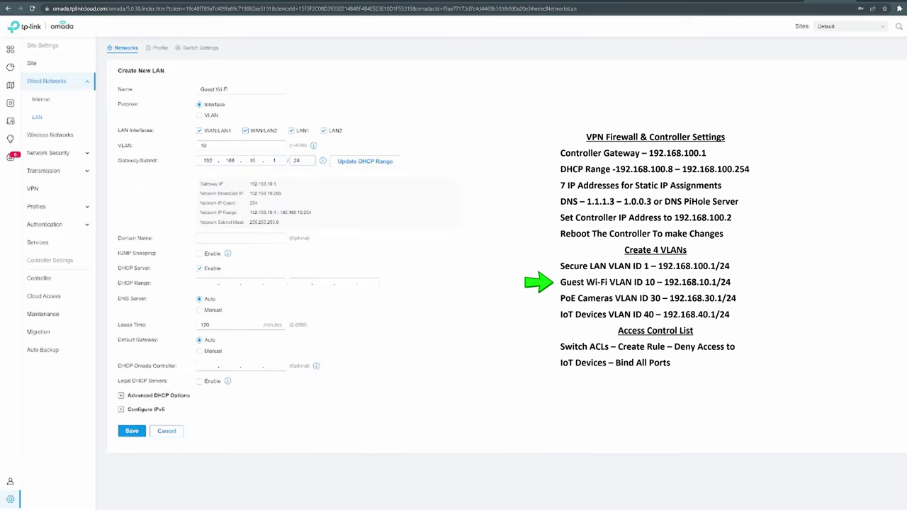
# Fill the Guest Wi-Fi DHCP range from its gateway, starting at 192.168.10.2, and set DHCP Omada Controller to 192.168.100.2
pyautogui.click(365, 162)
pyautogui.click(208, 366)
pyautogui.write('192 . 168 . ')
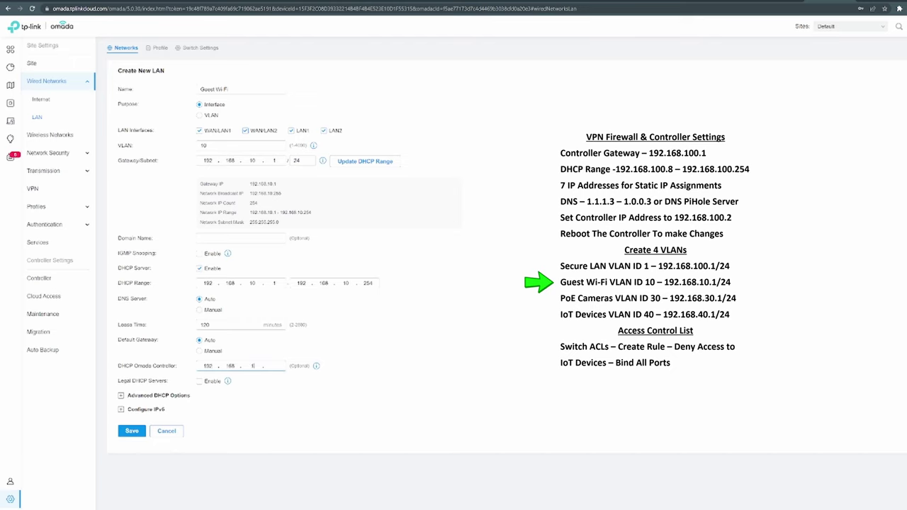
pyautogui.write('100 . 2')
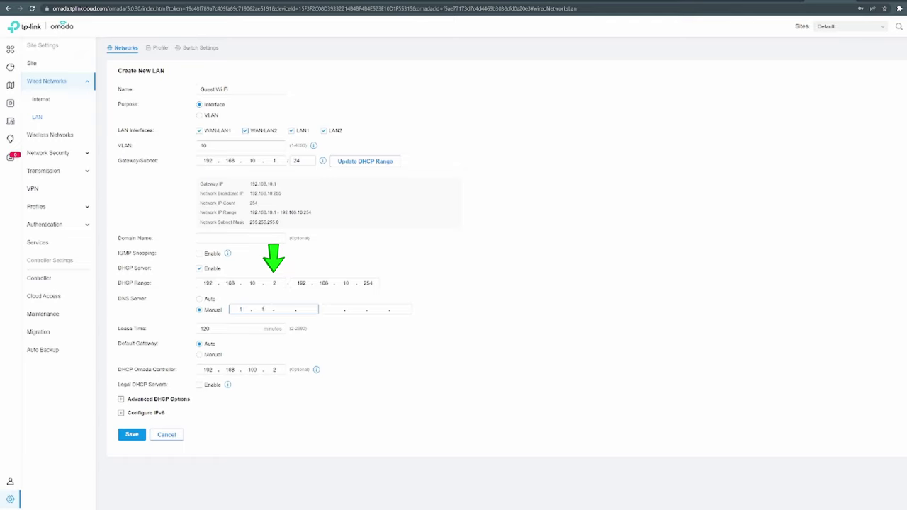
# Set the Guest Wi-Fi network's manual DNS servers to 1.1.1.3 and 1.0.0.3 and save the network
pyautogui.write('.1')
pyautogui.click(329, 311)
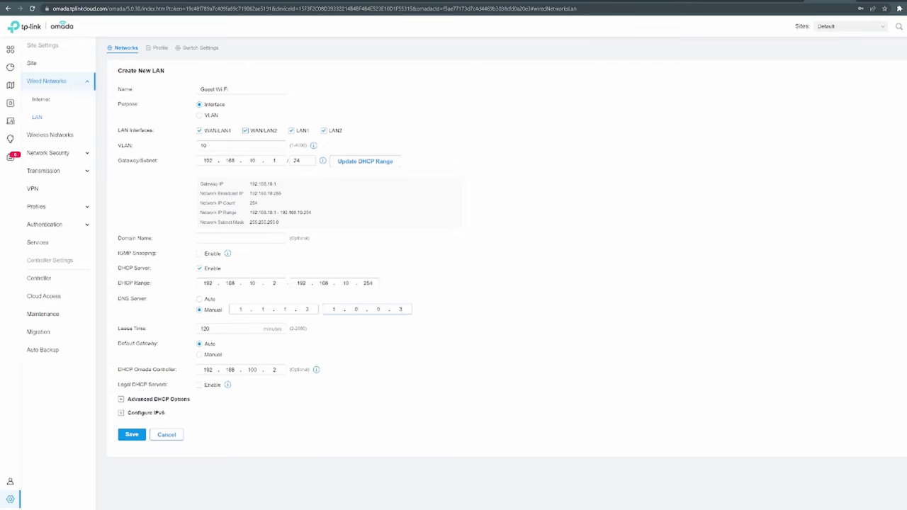
pyautogui.click(134, 435)
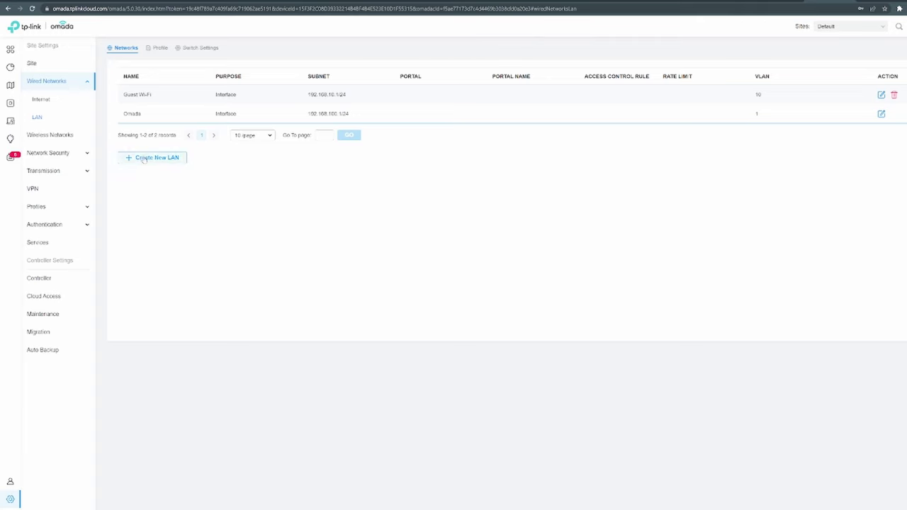
# Start a new LAN named PoE Cameras on all LAN interfaces with VLAN 30 and gateway/subnet 192.168.30.1/24
pyautogui.click(164, 157)
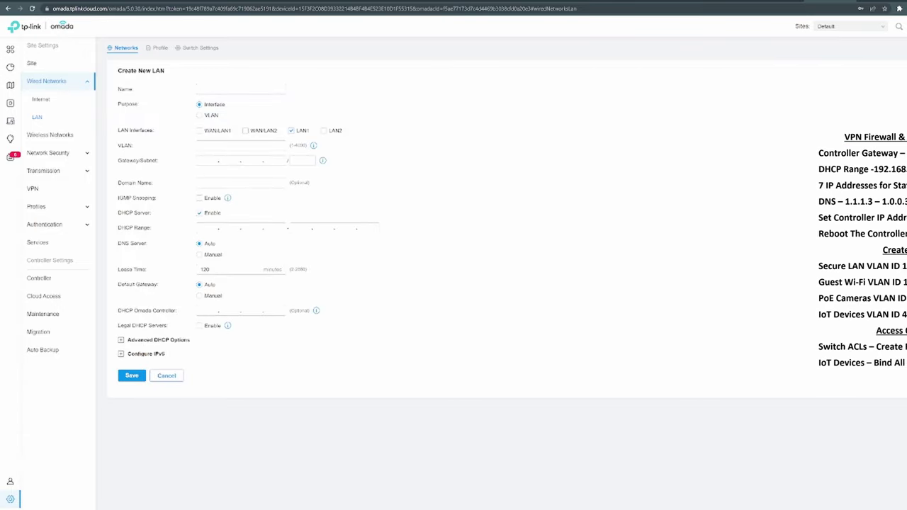
pyautogui.write('PoE Cameras')
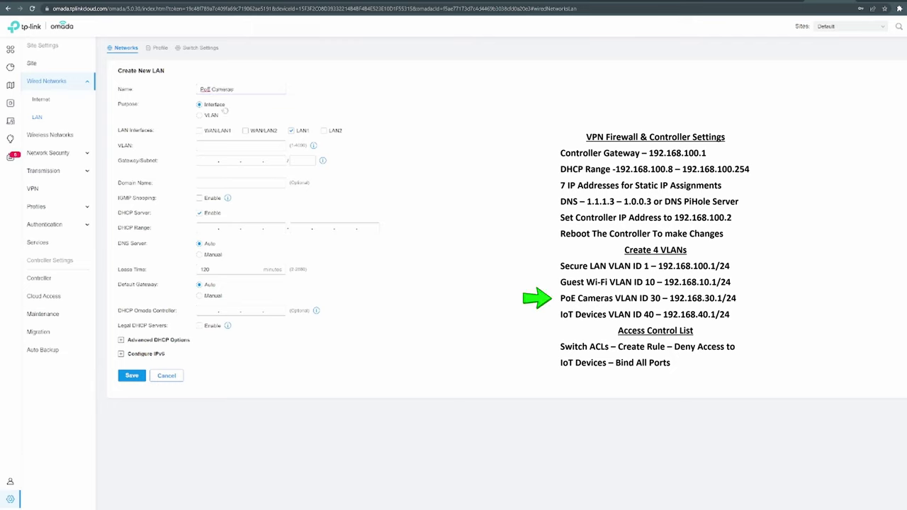
pyautogui.click(202, 131)
pyautogui.click(246, 131)
pyautogui.click(323, 131)
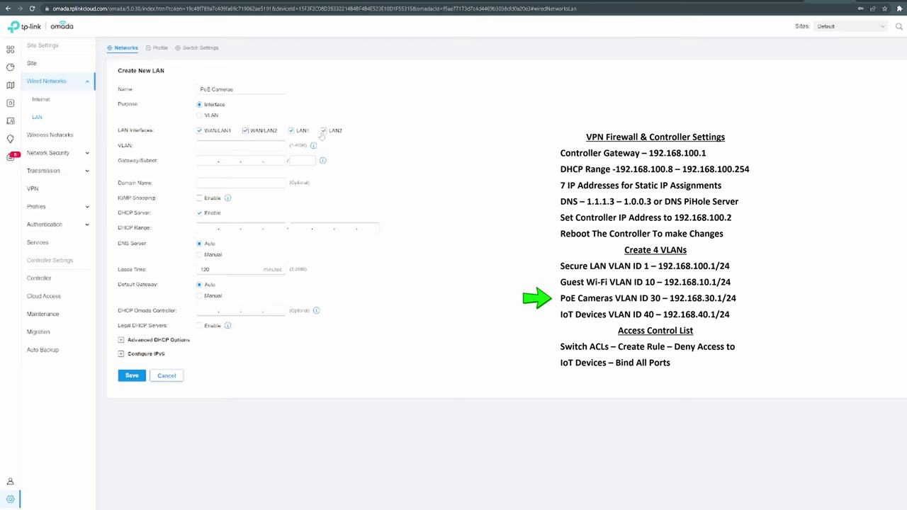
pyautogui.click(226, 146)
pyautogui.click(207, 160)
pyautogui.write('192.168.30.1/24')
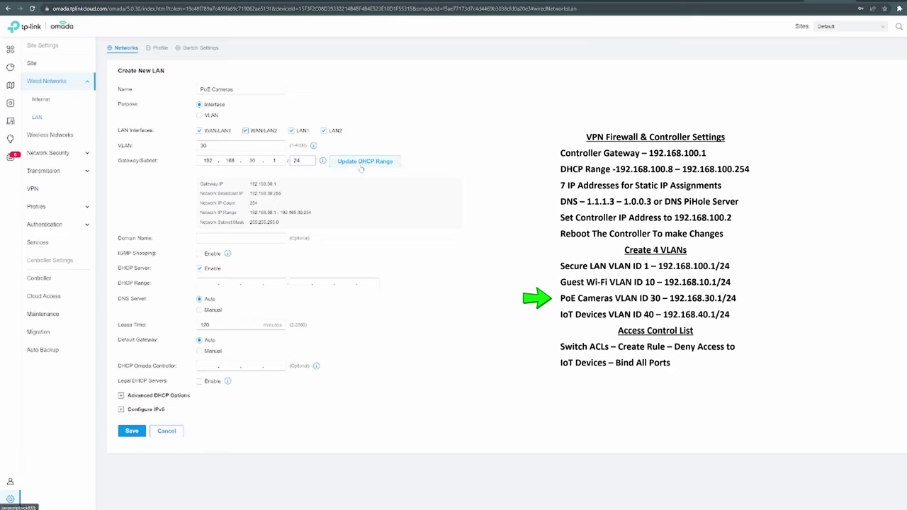
# Fill the PoE Cameras DHCP range from its gateway, starting at 192.168.30.2, and set manual DNS servers to 1.1.1.3 and 1.0.0.3
pyautogui.click(361, 164)
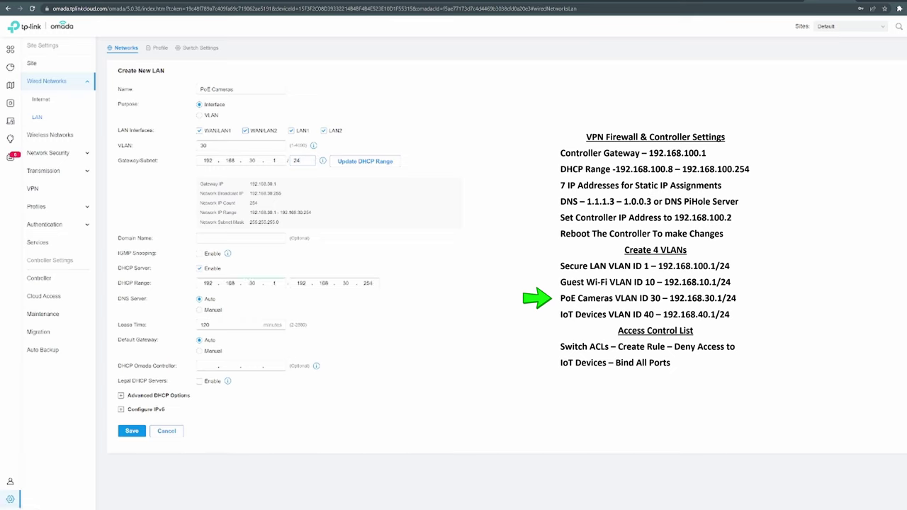
pyautogui.press('BackSpace')
pyautogui.write('2')
pyautogui.click(199, 310)
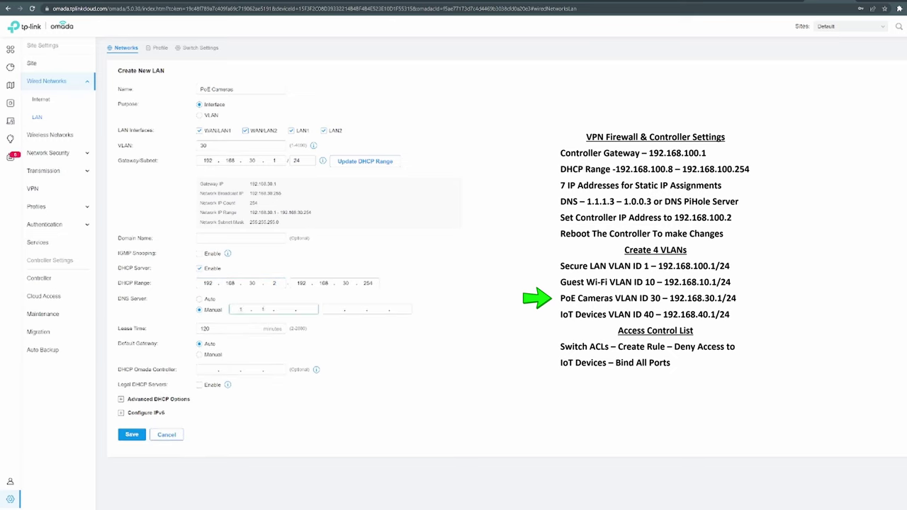
pyautogui.write('1.1.1.3')
pyautogui.write('3')
# Set the PoE Cameras network's DHCP Omada Controller to 192.168.100.2 and save the network
pyautogui.click(207, 369)
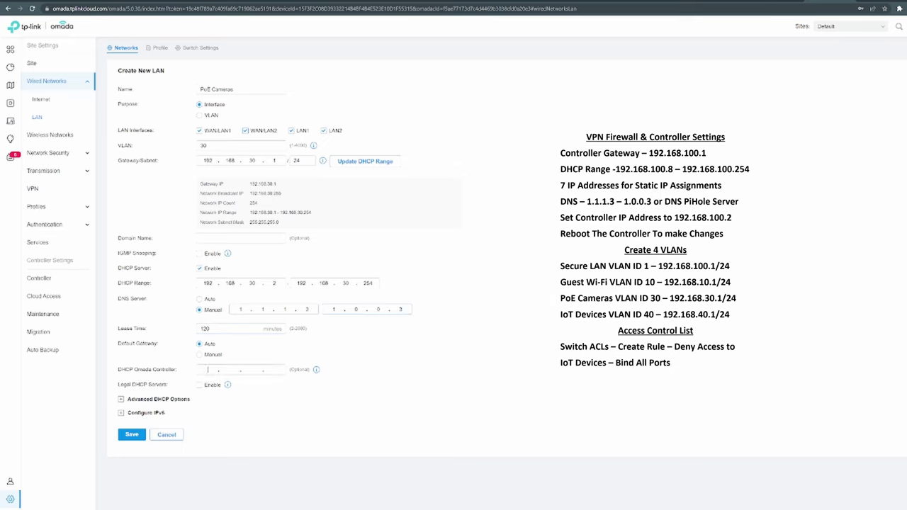
pyautogui.write('192.1')
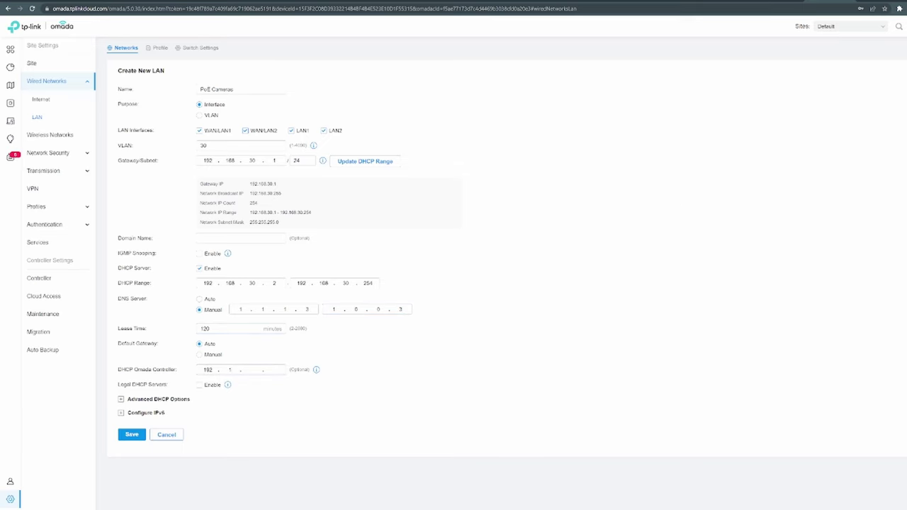
pyautogui.write('68.100.')
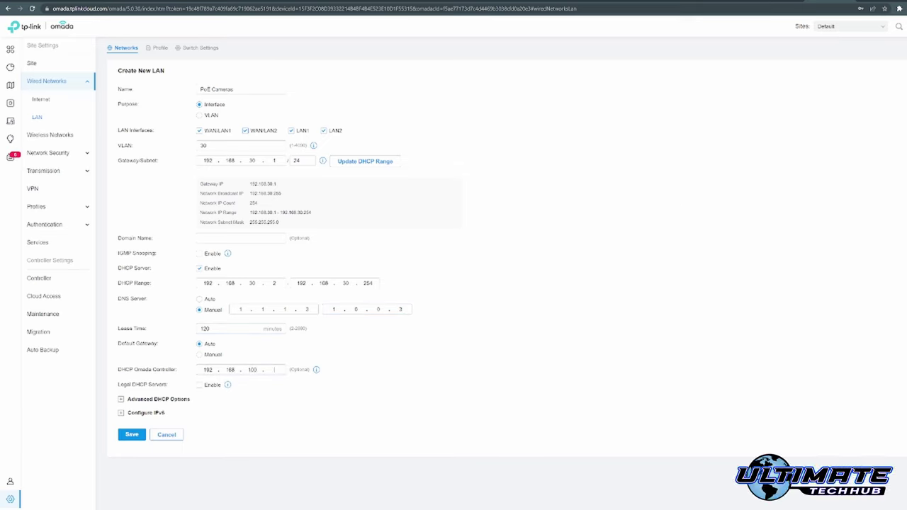
pyautogui.write('2')
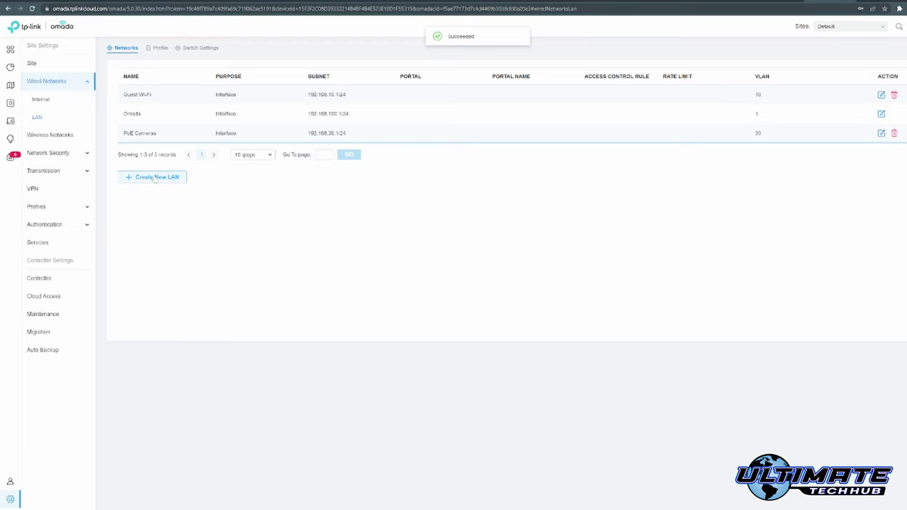
# Start a new LAN named IoT Devices on all LAN interfaces with VLAN 40 and gateway/subnet 192.168.40.1/24
pyautogui.click(174, 180)
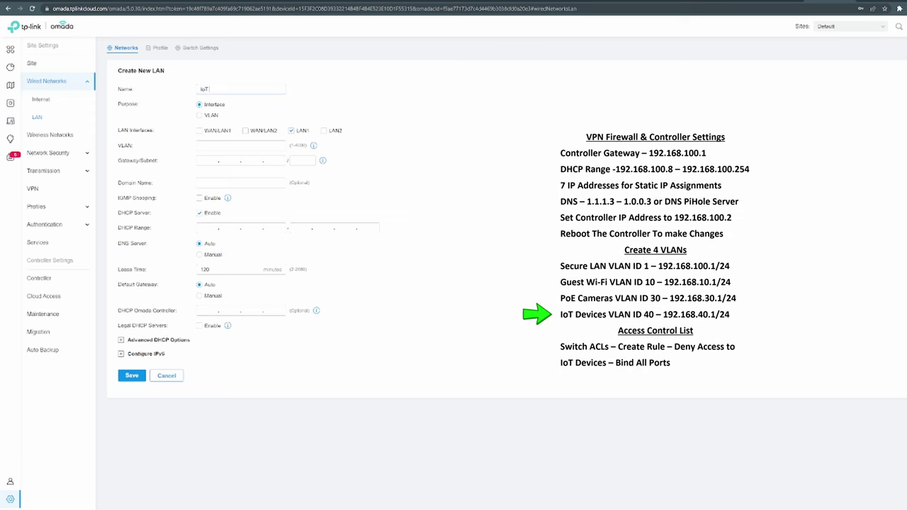
pyautogui.write('Devices')
pyautogui.click(200, 131)
pyautogui.click(246, 131)
pyautogui.click(330, 134)
pyautogui.press('Tab')
pyautogui.write('192.168.40.1/24')
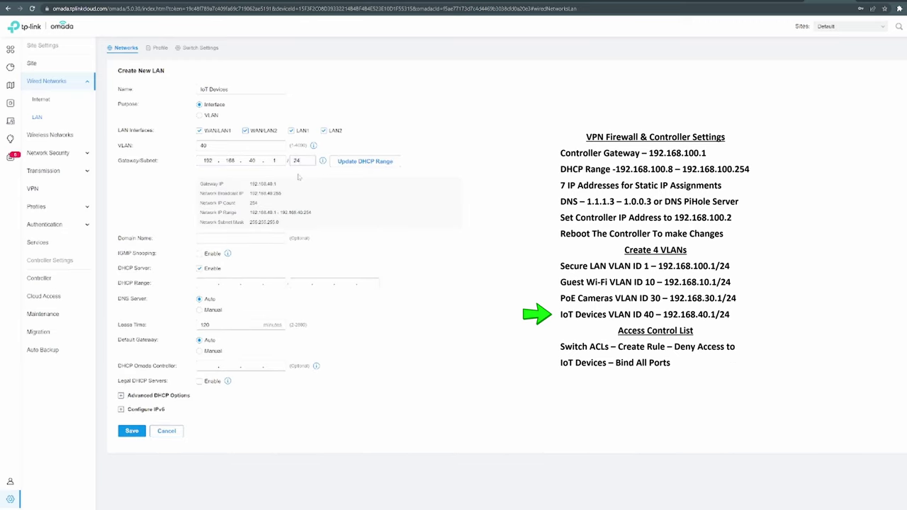
# Fill the IoT Devices DHCP range from its gateway, starting at 192.168.40.2, and set manual DNS servers to 1.1.1.3 and 1.0.0.3
pyautogui.click(358, 167)
pyautogui.write('2')
pyautogui.click(199, 310)
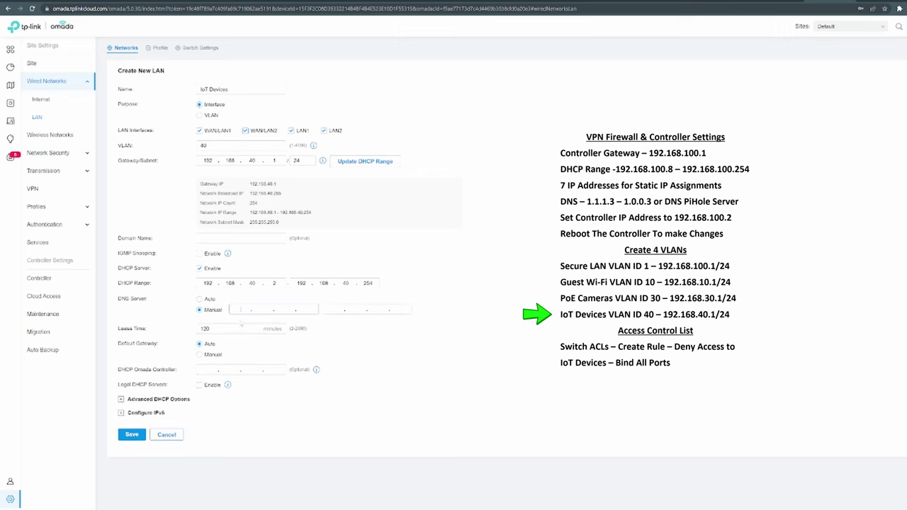
pyautogui.click(240, 309)
pyautogui.write('1.1.1.3')
pyautogui.press('Tab')
pyautogui.write('1.0')
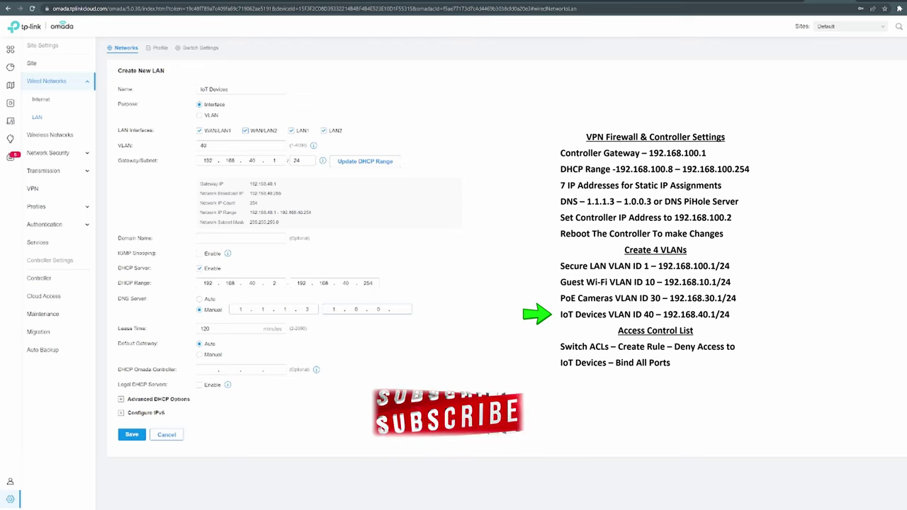
pyautogui.write('.0.3')
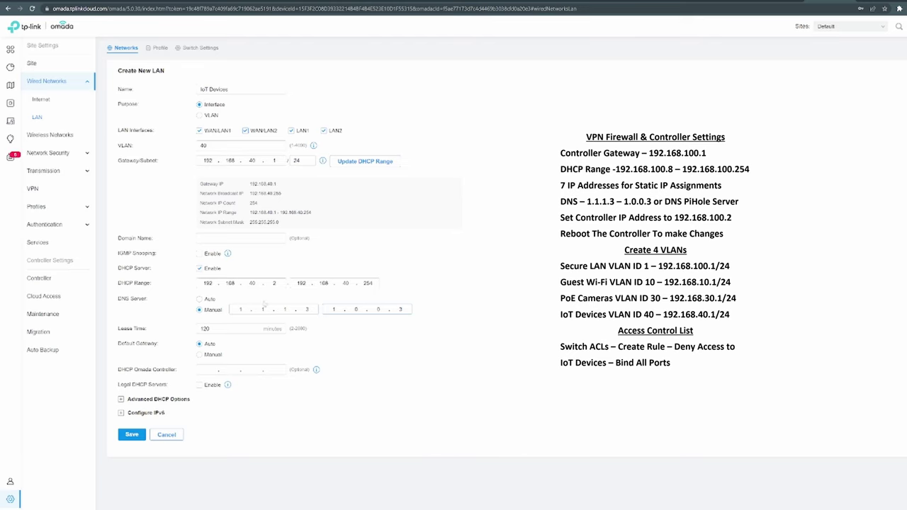
# Set the IoT Devices network's DHCP Omada Controller to 192.168.100.2 and save the network
pyautogui.click(207, 369)
pyautogui.write('192.168.')
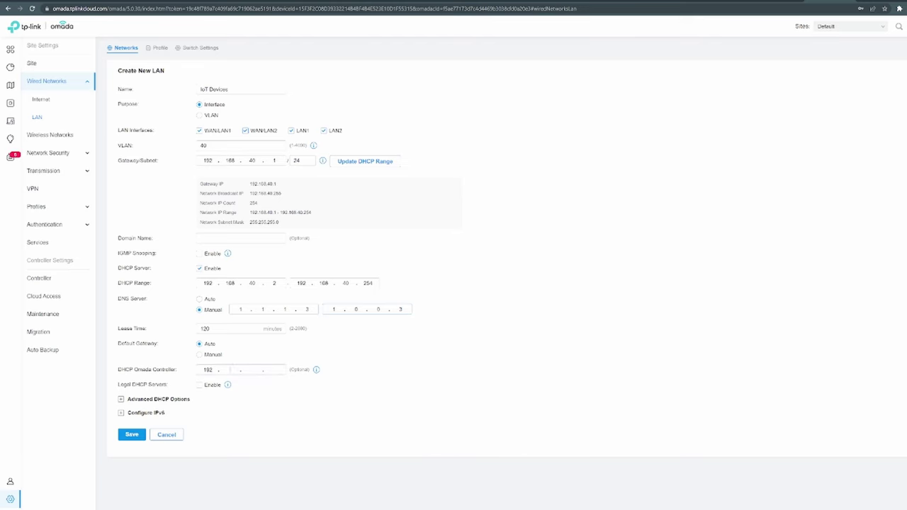
pyautogui.write('100.2')
pyautogui.click(132, 434)
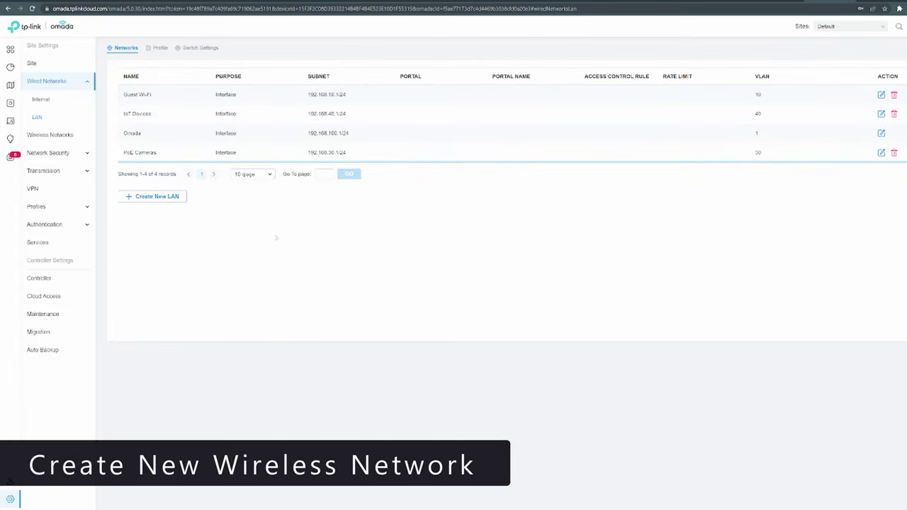
# Start a new wireless network named Guest Wi-Fi Network with Guest Network enabled and enter its security key
pyautogui.click(64, 135)
pyautogui.click(53, 99)
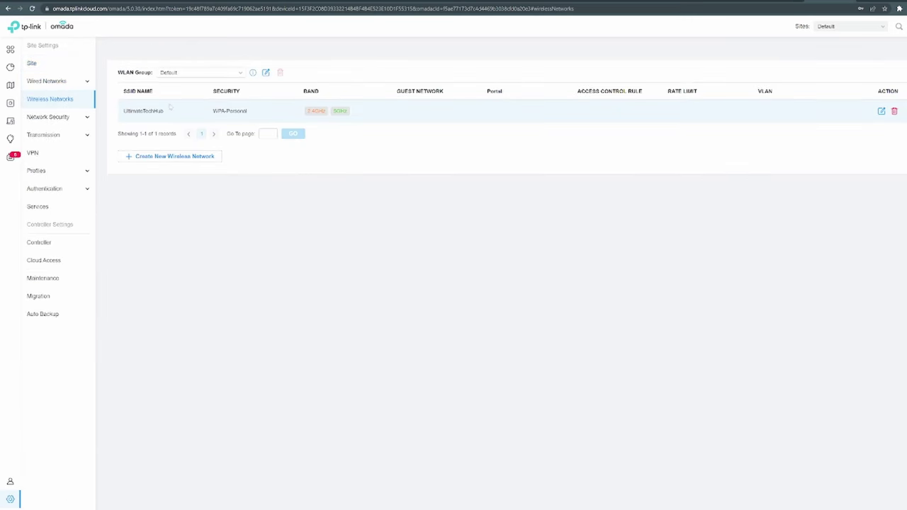
pyautogui.click(197, 160)
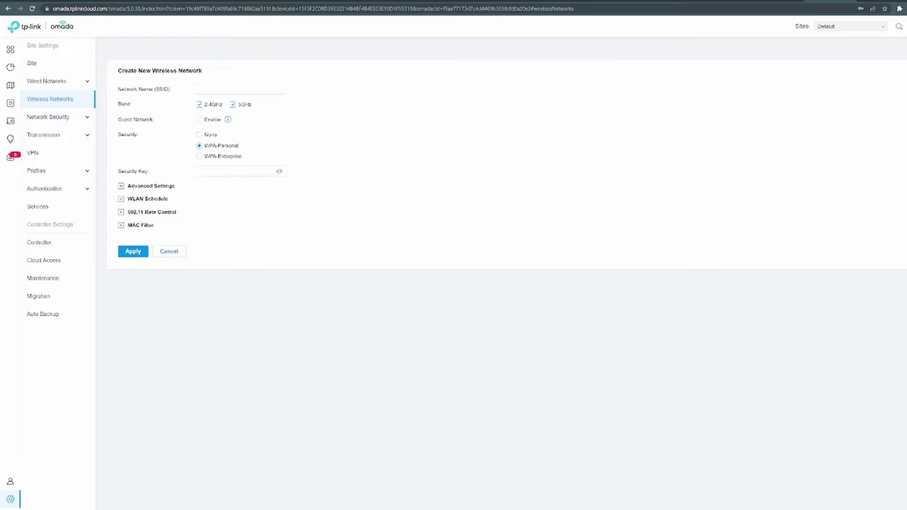
pyautogui.write('Guest Wi-Fi Network')
pyautogui.click(199, 118)
pyautogui.click(279, 171)
# Enable VLAN in the guest wireless network's advanced settings and set its ID to 10
pyautogui.click(122, 187)
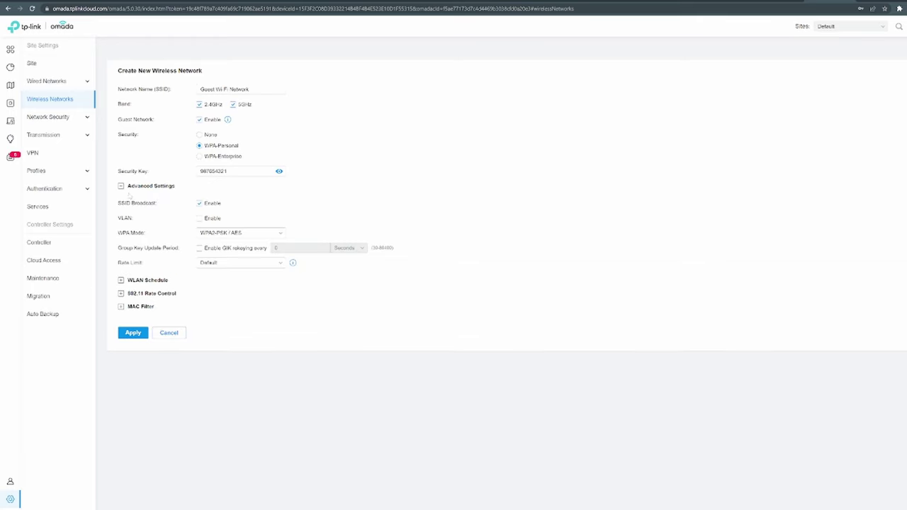
pyautogui.click(200, 218)
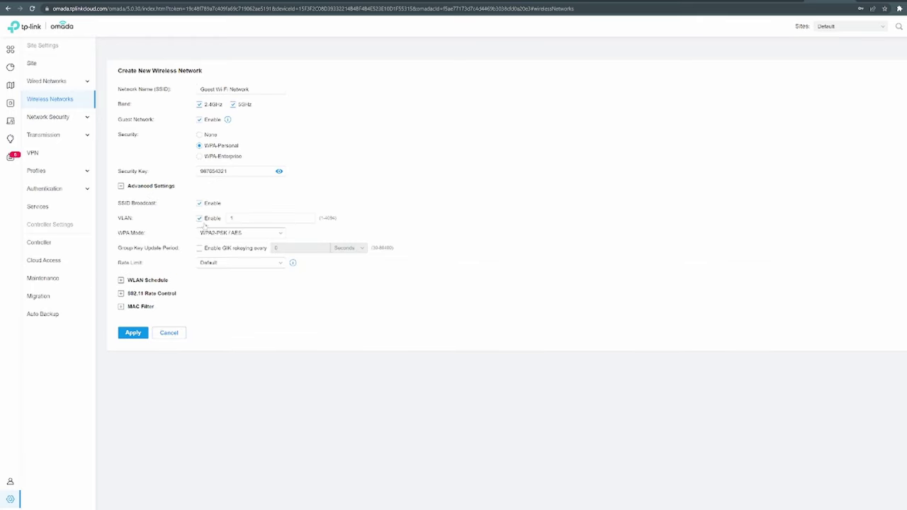
pyautogui.doubleClick(230, 219)
pyautogui.write('10')
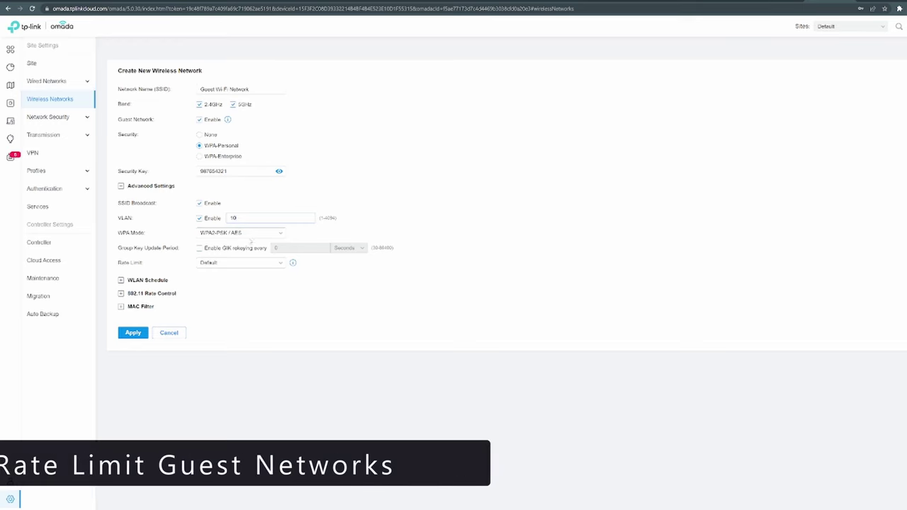
# Set a custom rate limit of 30 Mbps download and 10 Mbps upload for the guest wireless network and save it
pyautogui.click(282, 265)
pyautogui.click(212, 279)
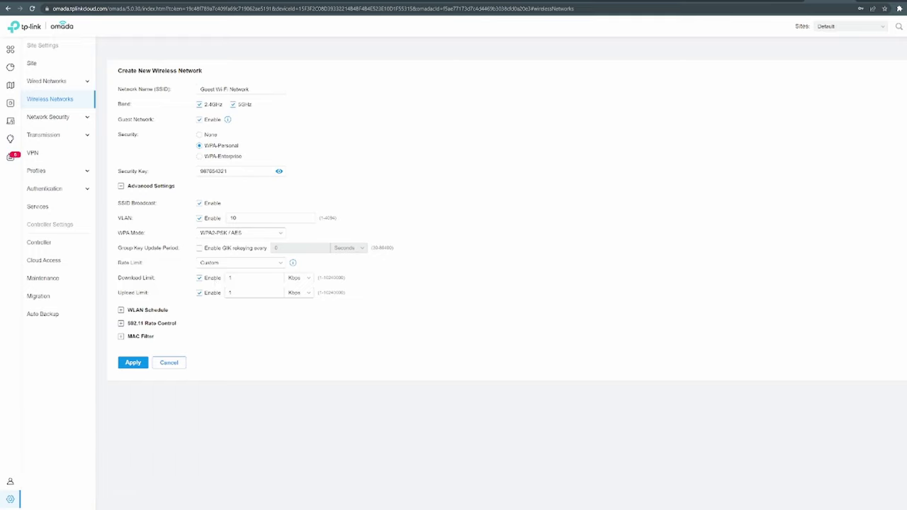
pyautogui.doubleClick(230, 277)
pyautogui.write('30')
pyautogui.click(230, 292)
pyautogui.click(298, 278)
pyautogui.click(296, 305)
pyautogui.click(298, 293)
pyautogui.click(297, 319)
pyautogui.click(120, 310)
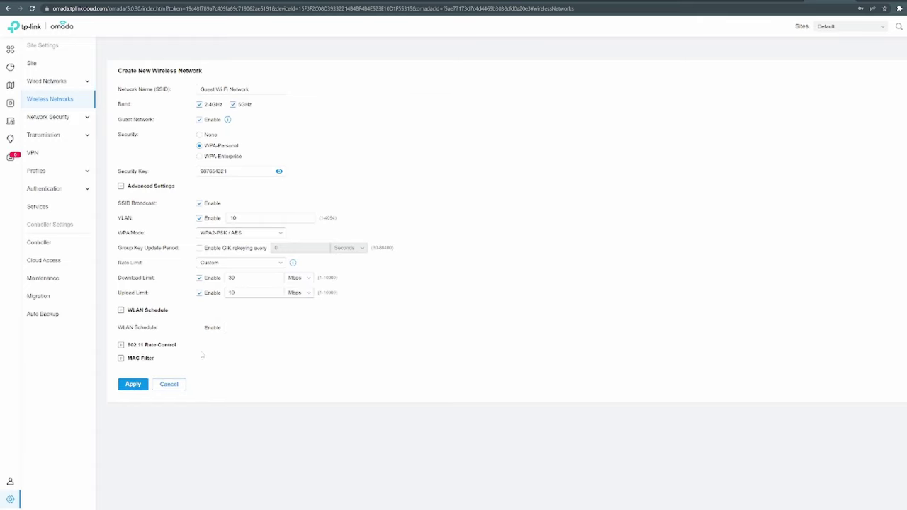
pyautogui.press('Return')
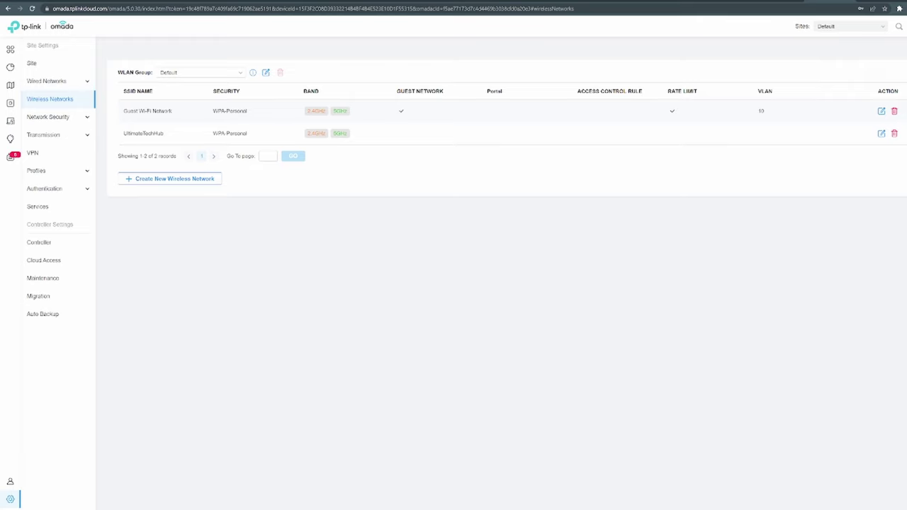
# Create and save a wireless network named IoT, entering its security key and assigning it to VLAN 40
pyautogui.click(165, 178)
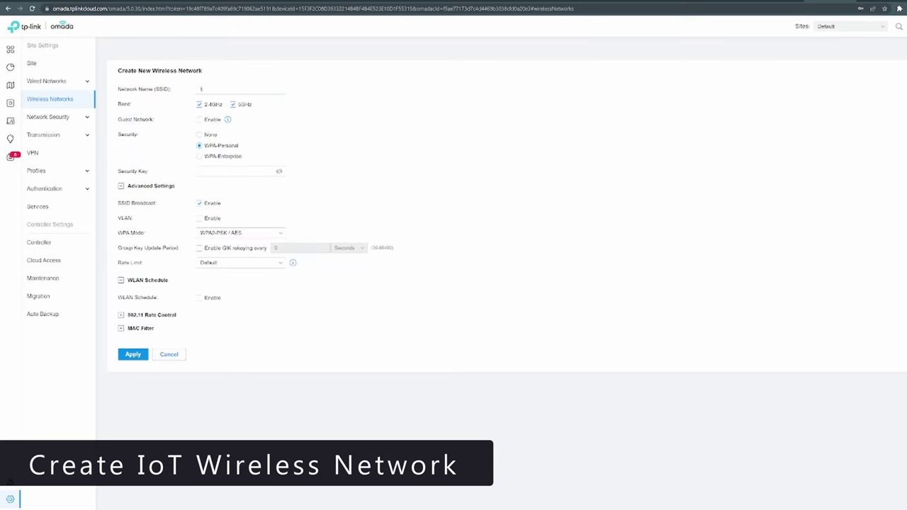
pyautogui.write('IoT')
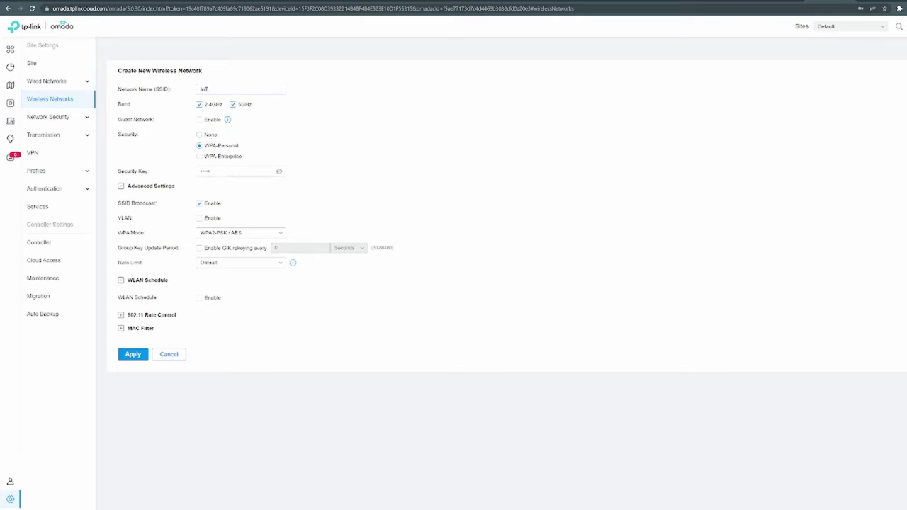
pyautogui.click(278, 171)
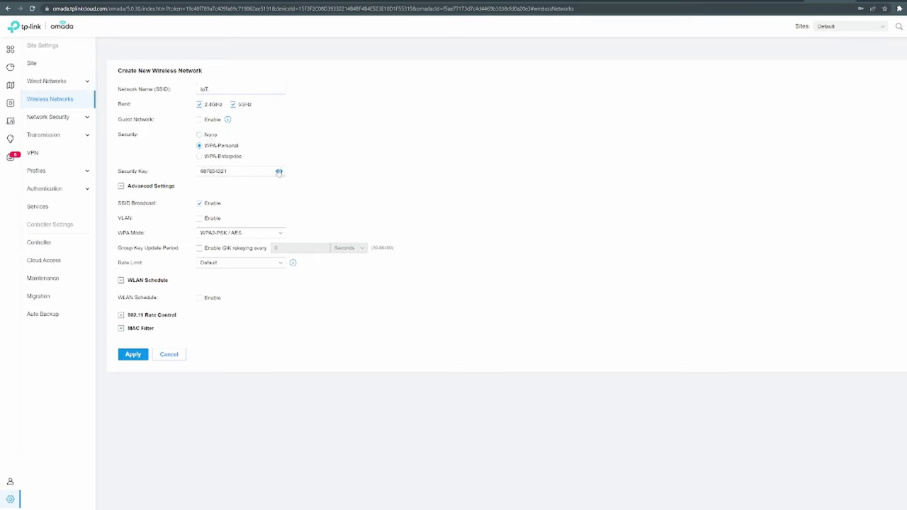
pyautogui.click(199, 218)
pyautogui.doubleClick(231, 219)
pyautogui.write('4')
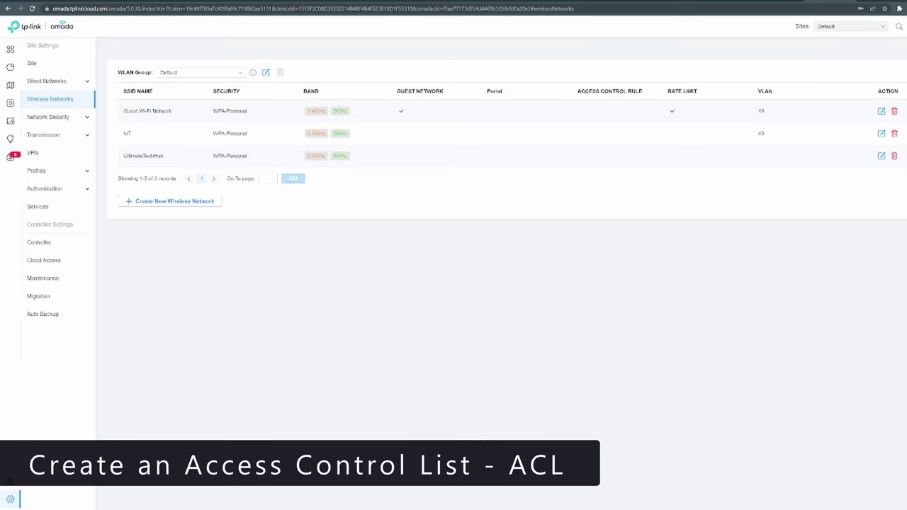
# Start a new Switch ACL rule named IoTBlocking
pyautogui.click(56, 118)
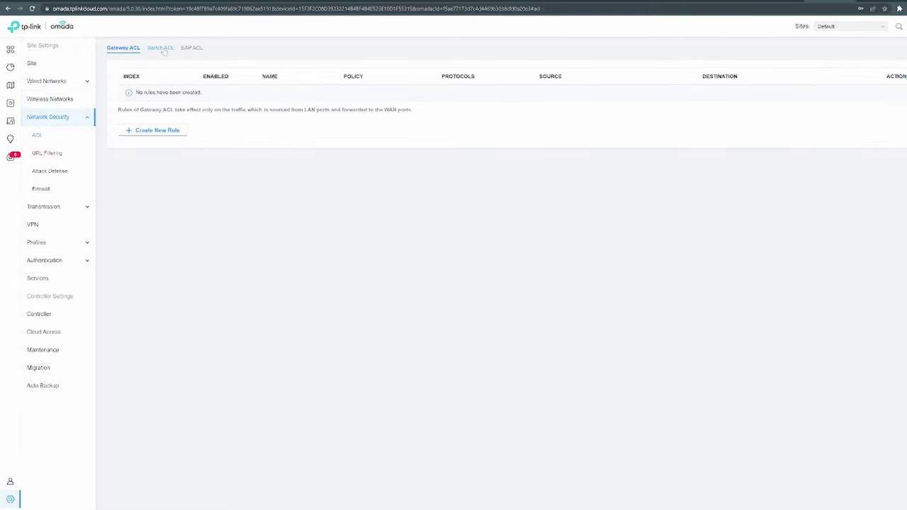
pyautogui.click(160, 48)
pyautogui.click(156, 119)
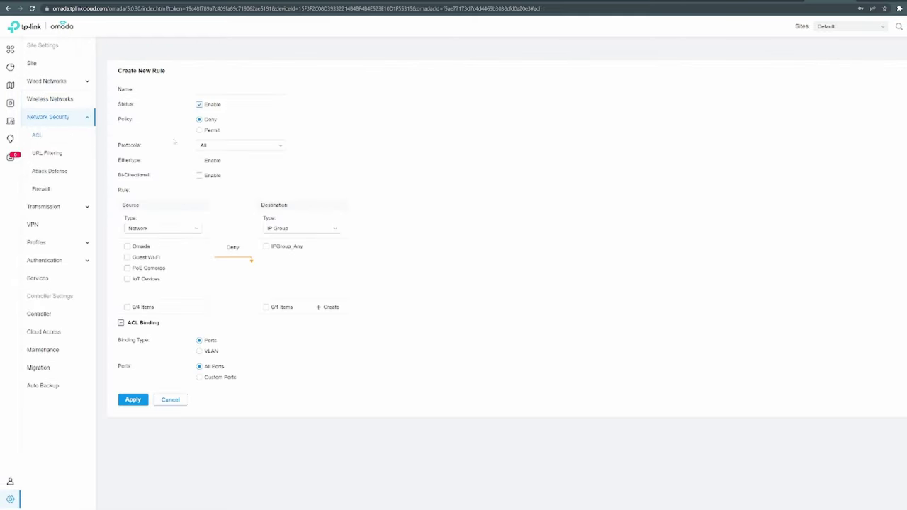
pyautogui.write('IoTBo')
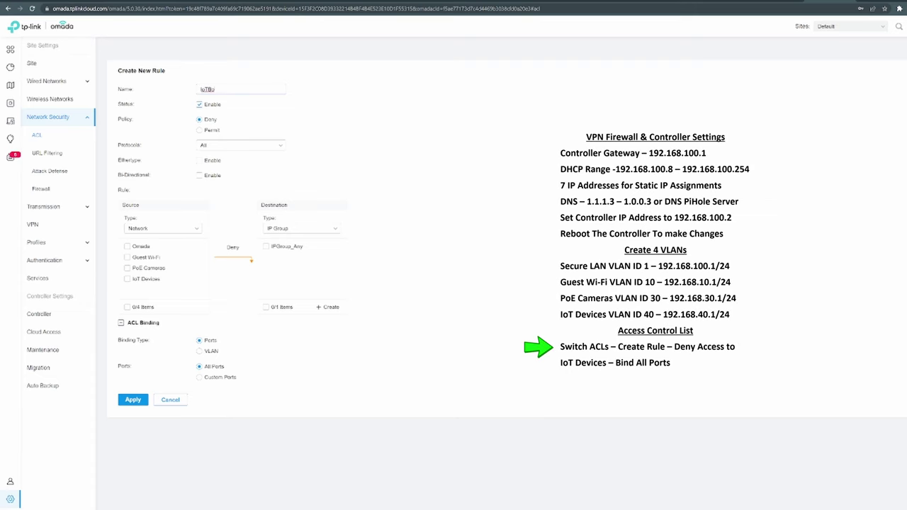
pyautogui.press('BackSpace')
pyautogui.write('locking')
pyautogui.hotkey('ctrl', 'a')
# Deny traffic from the IoT Devices network to the Omada network in the rule, bound to all ports, and apply it
pyautogui.click(127, 278)
pyautogui.click(333, 230)
pyautogui.click(332, 242)
pyautogui.click(266, 247)
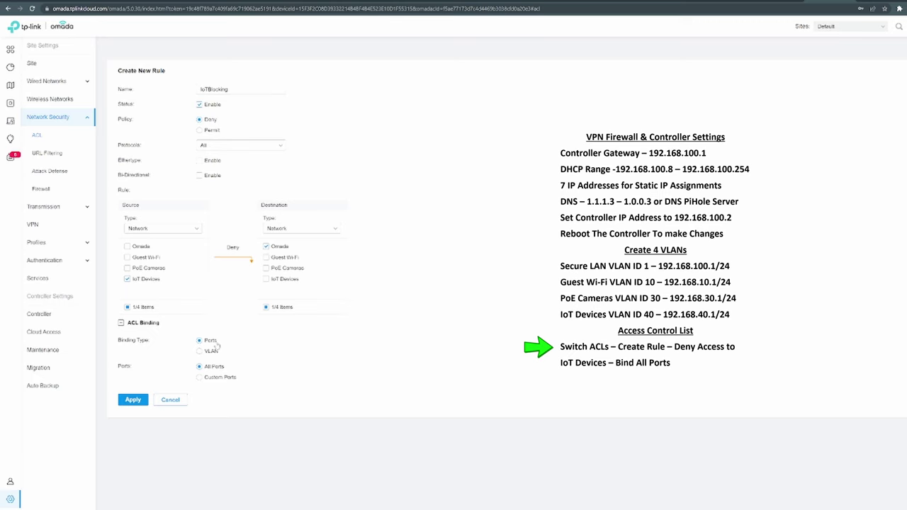
pyautogui.click(133, 401)
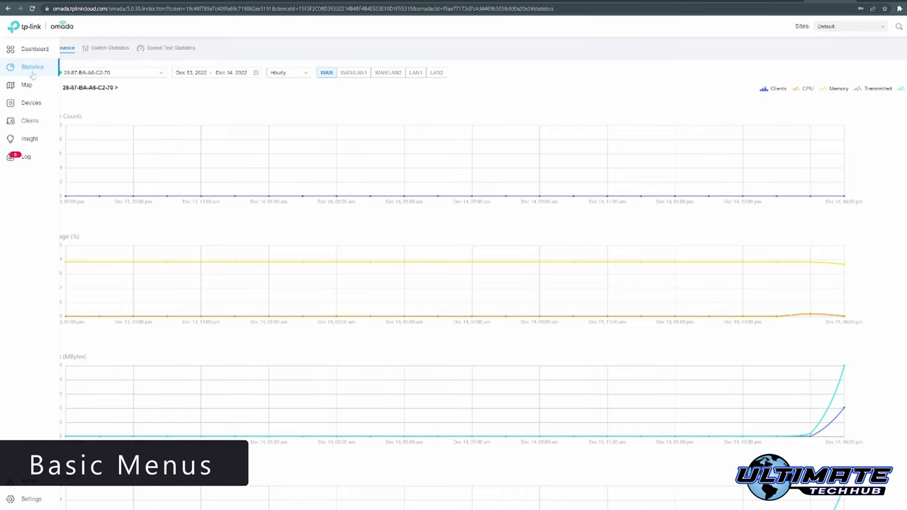
# Start the firmware upgrades of the ER605 v2.0 gateway and the TL-SG2210MP v3.0 switch from the device list
pyautogui.click(32, 89)
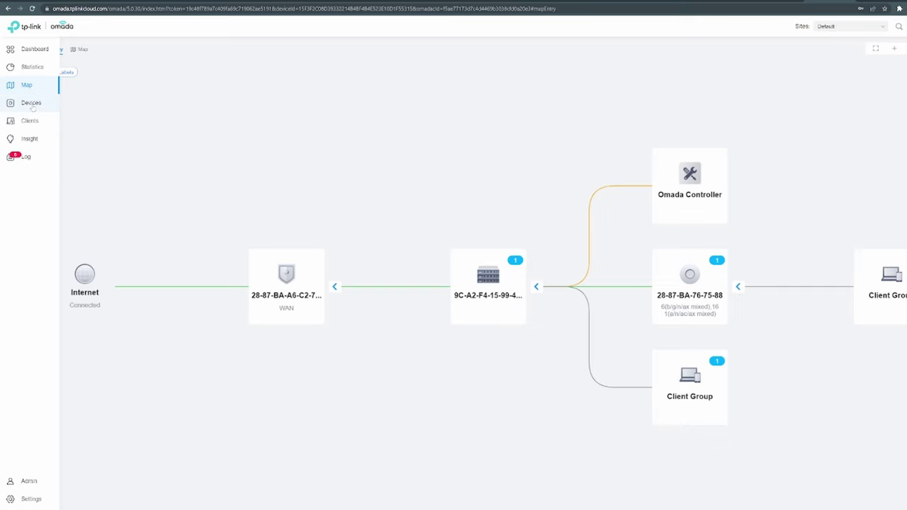
pyautogui.click(31, 104)
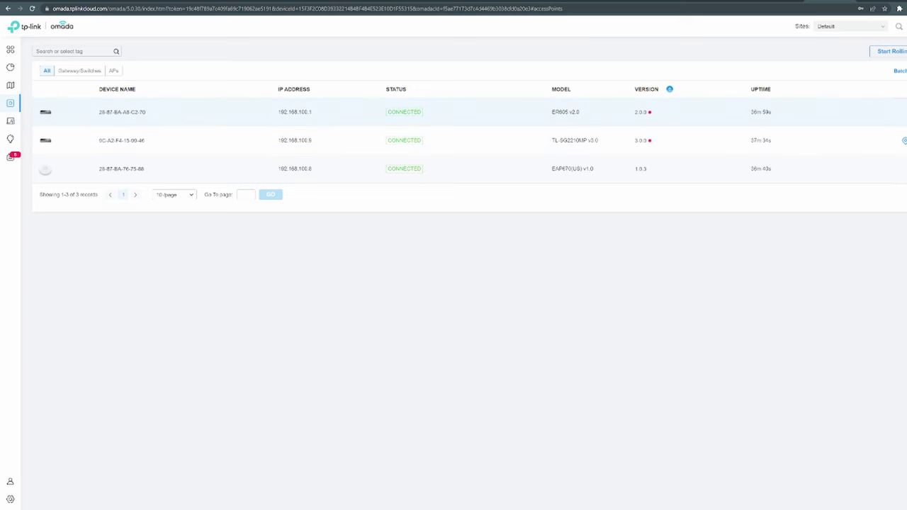
pyautogui.click(649, 112)
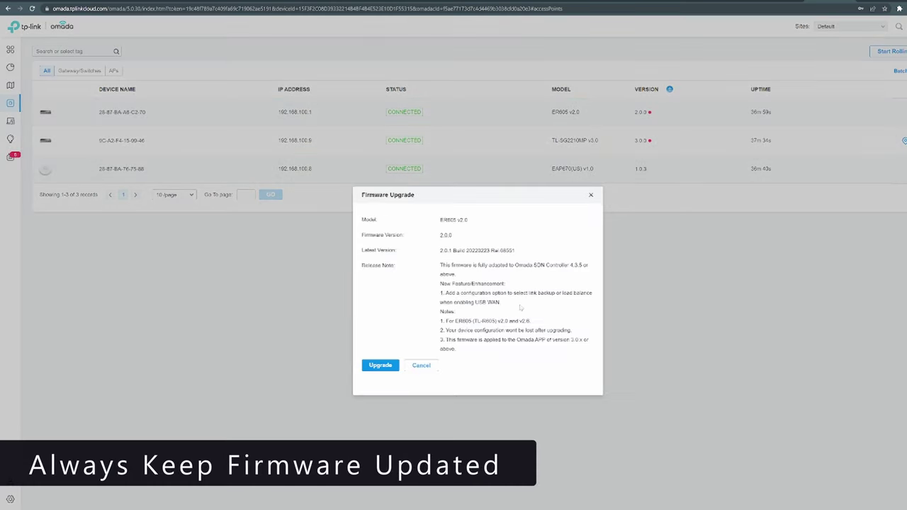
pyautogui.click(379, 366)
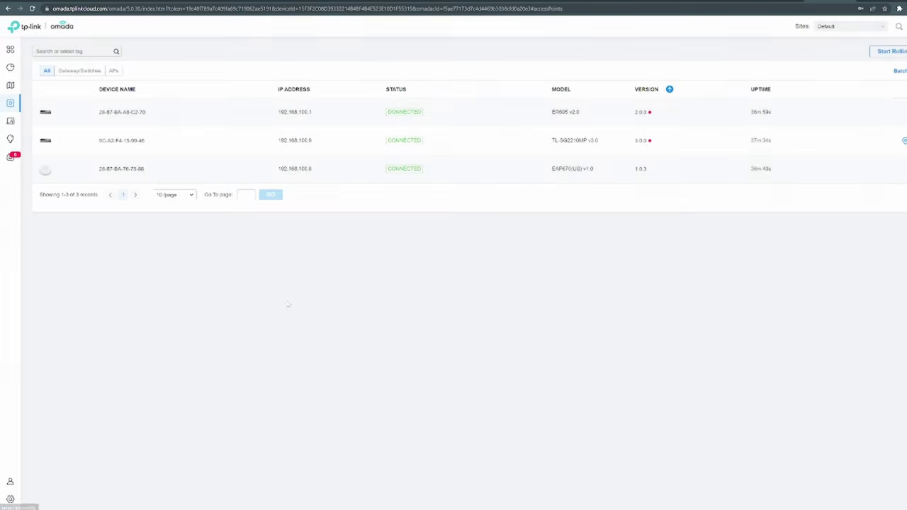
pyautogui.click(904, 140)
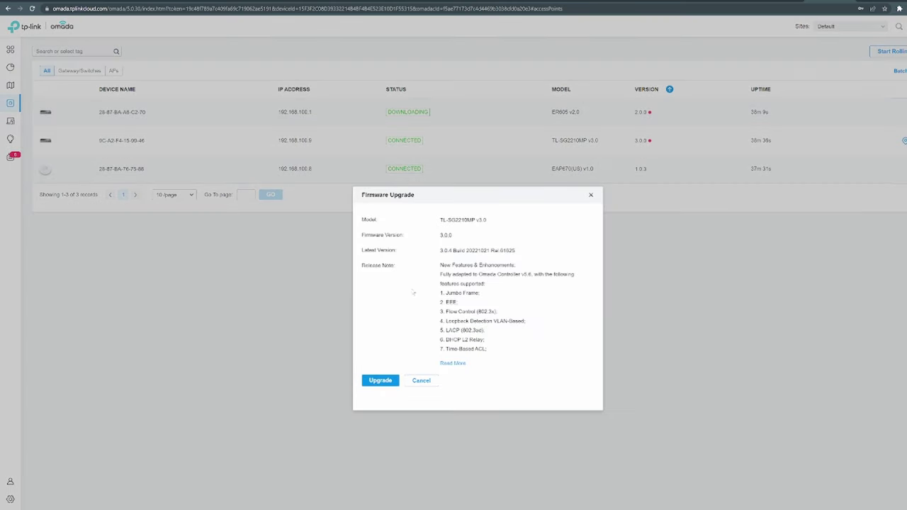
pyautogui.click(386, 381)
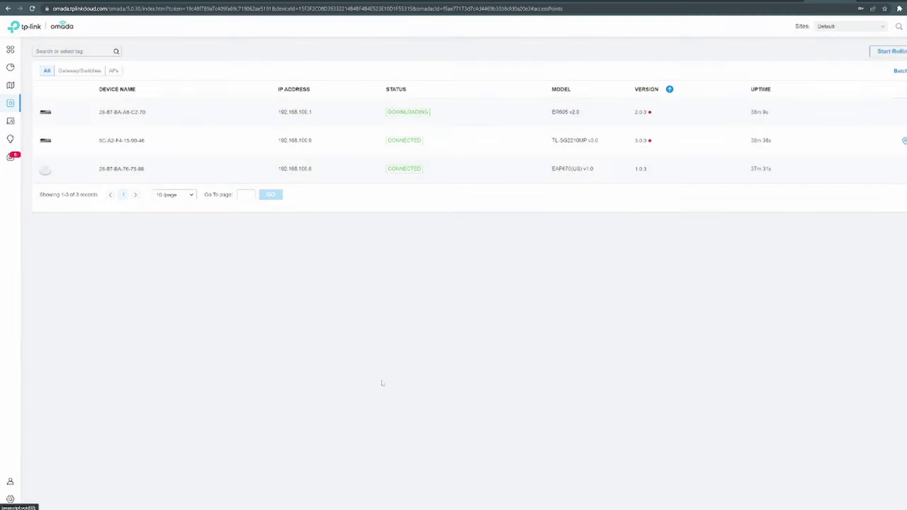